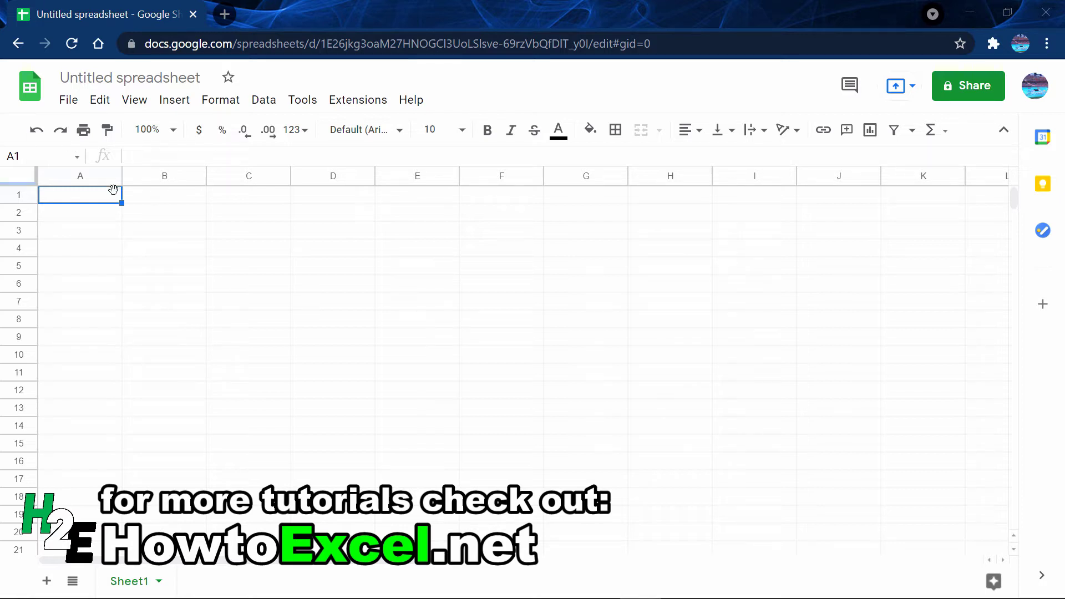
Type the headers Company, Ticker and Price across A1:C1
{"action": "type", "text": "Company"}
{"action": "key", "text": "Tab"}
{"action": "type", "text": "Ticker"}
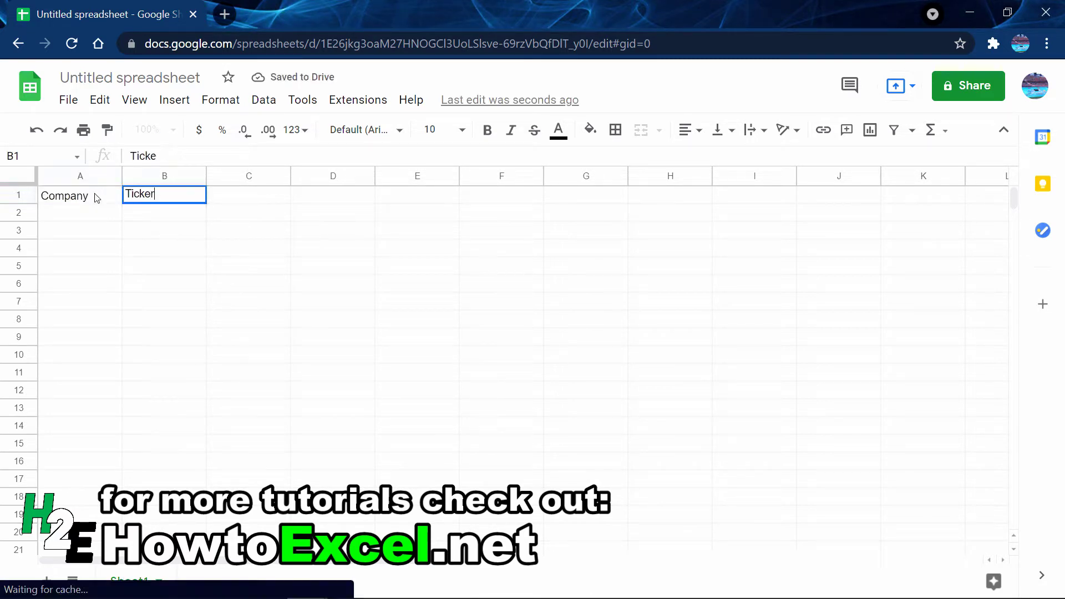
{"action": "key", "text": "Tab"}
{"action": "type", "text": "Price"}
{"action": "key", "text": "Return"}
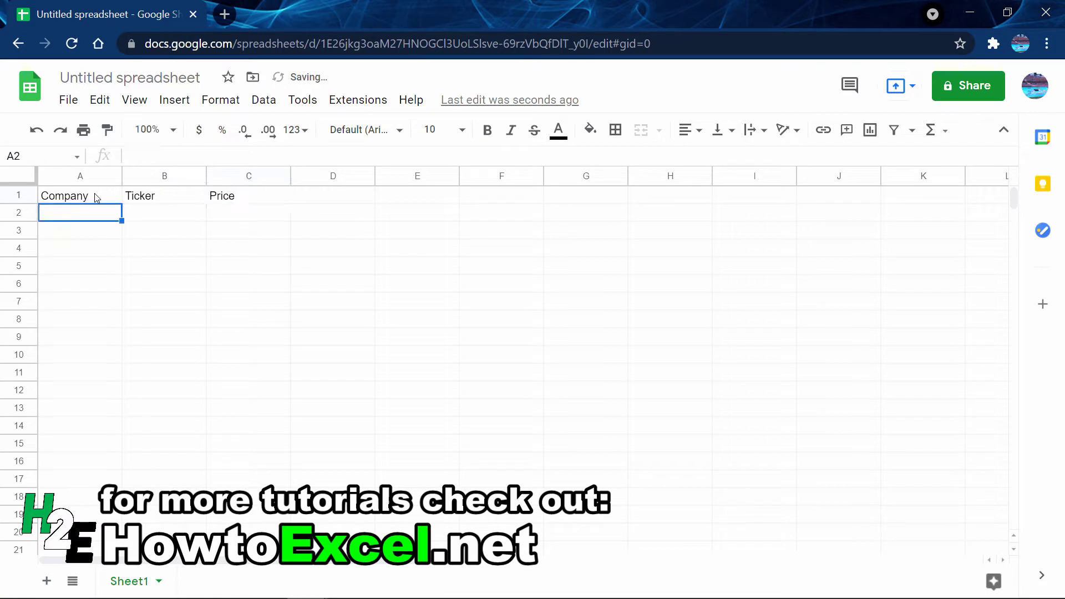
Enter rows Apple/AAPL, Disney/DIS and Amazon/AMZN, leaving the cursor at C2
{"action": "type", "text": "Apple"}
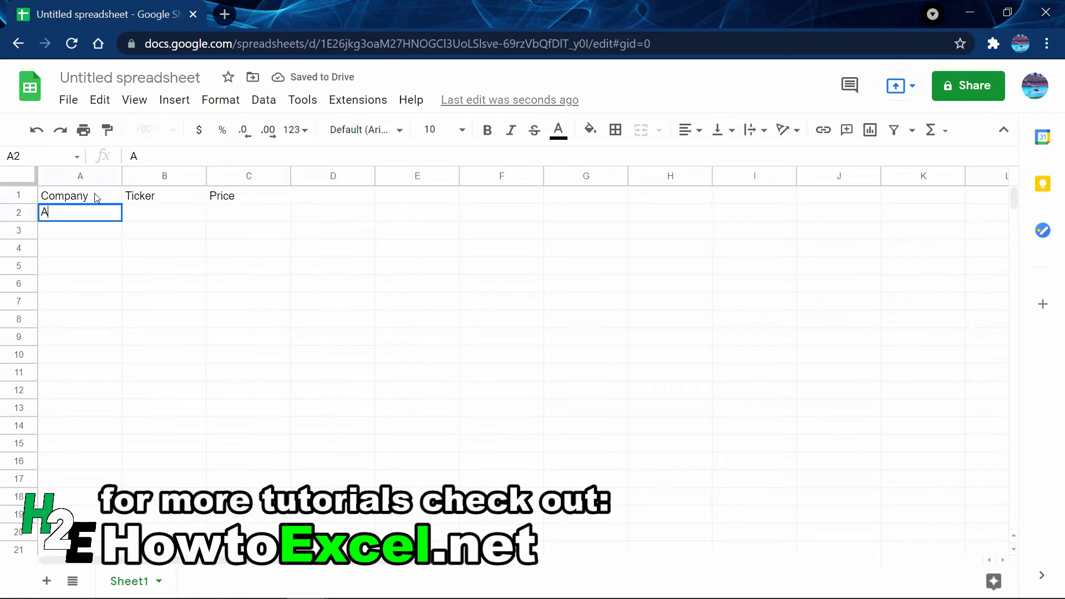
{"action": "key", "text": "Tab"}
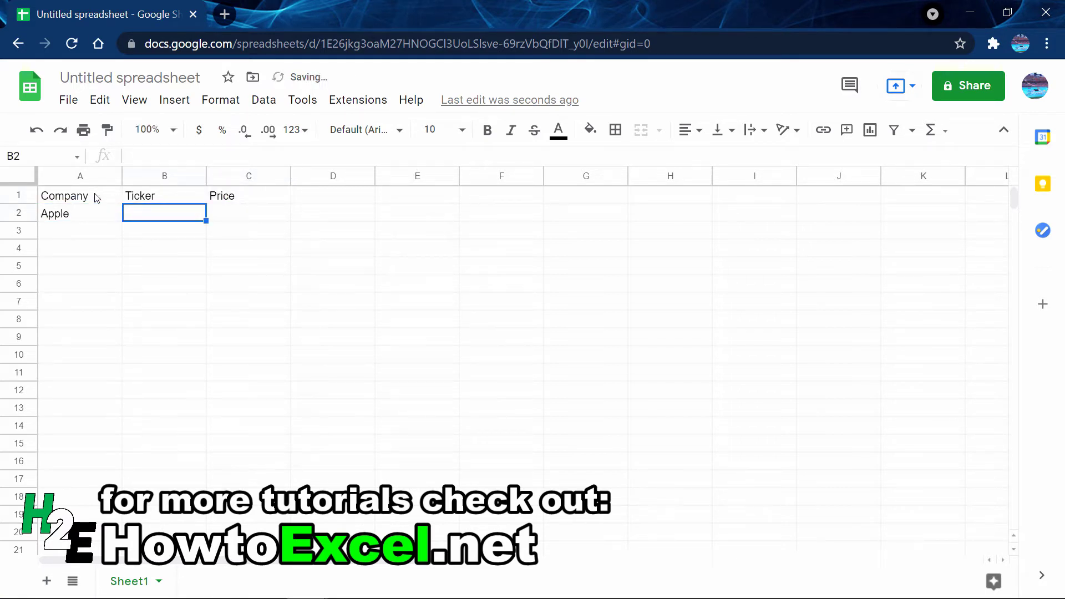
{"action": "type", "text": "AAPL"}
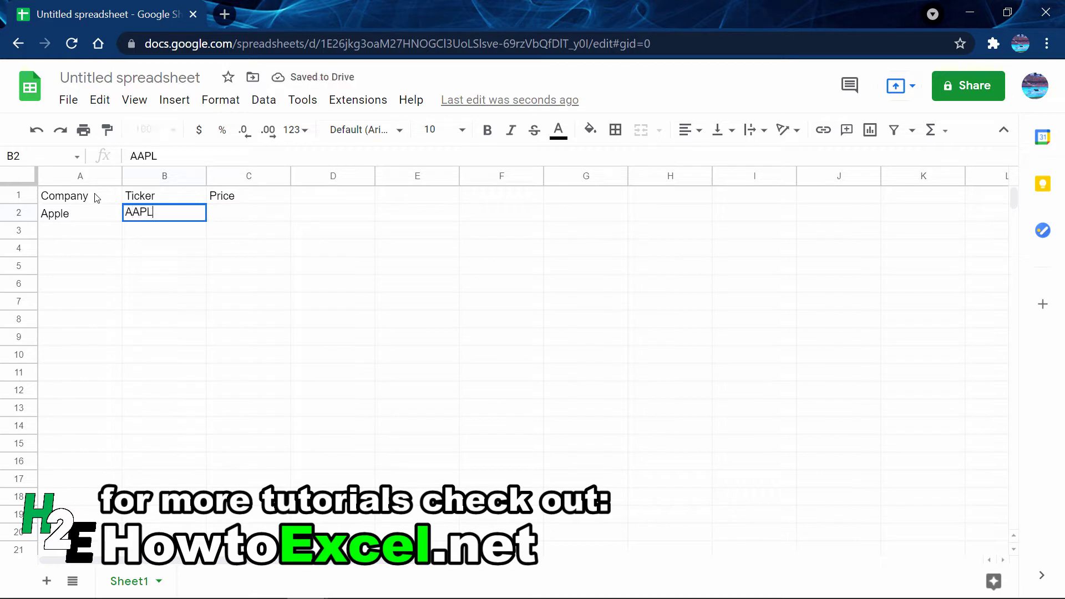
{"action": "key", "text": "Return"}
{"action": "type", "text": "Disney"}
{"action": "key", "text": "Tab"}
{"action": "type", "text": "DIS"}
{"action": "key", "text": "Return"}
{"action": "type", "text": "Amazon"}
{"action": "key", "text": "Tab"}
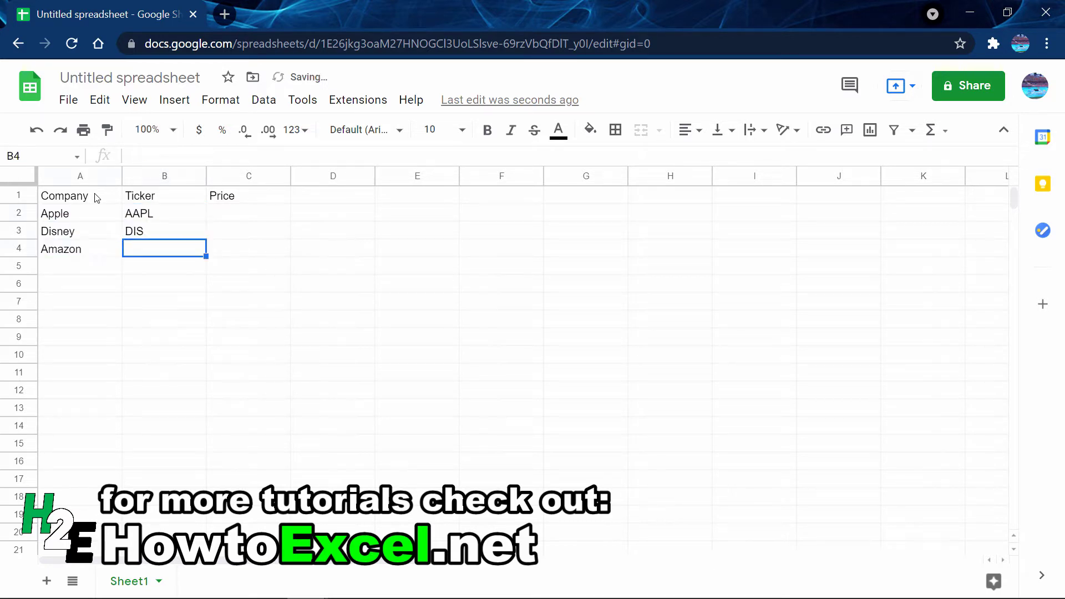
{"action": "type", "text": "AMZN"}
{"action": "key", "text": "Tab"}
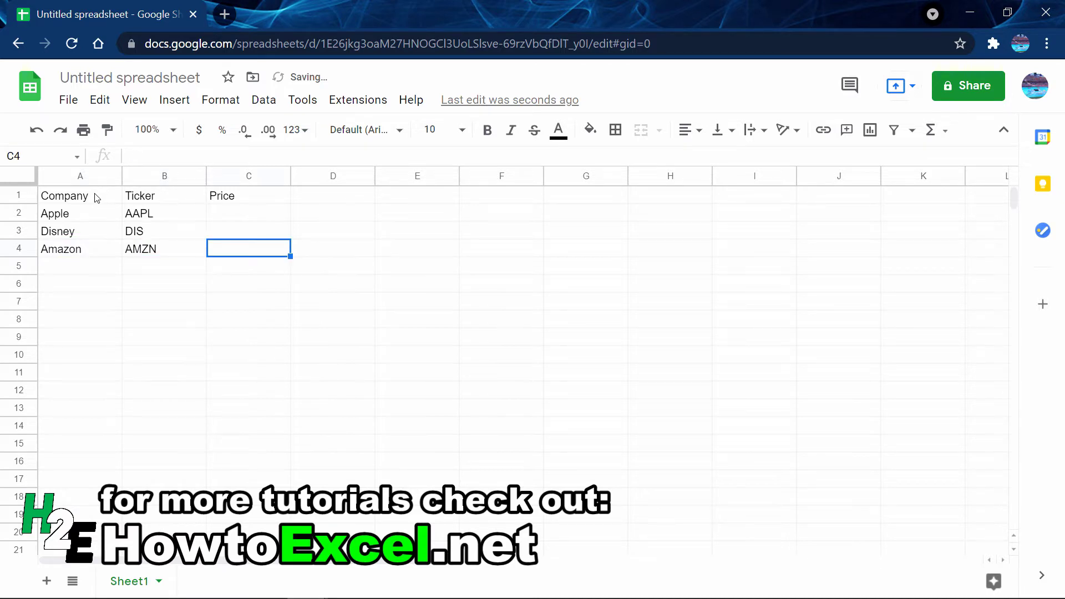
{"action": "key", "text": "Up"}
{"action": "key", "text": "Up"}
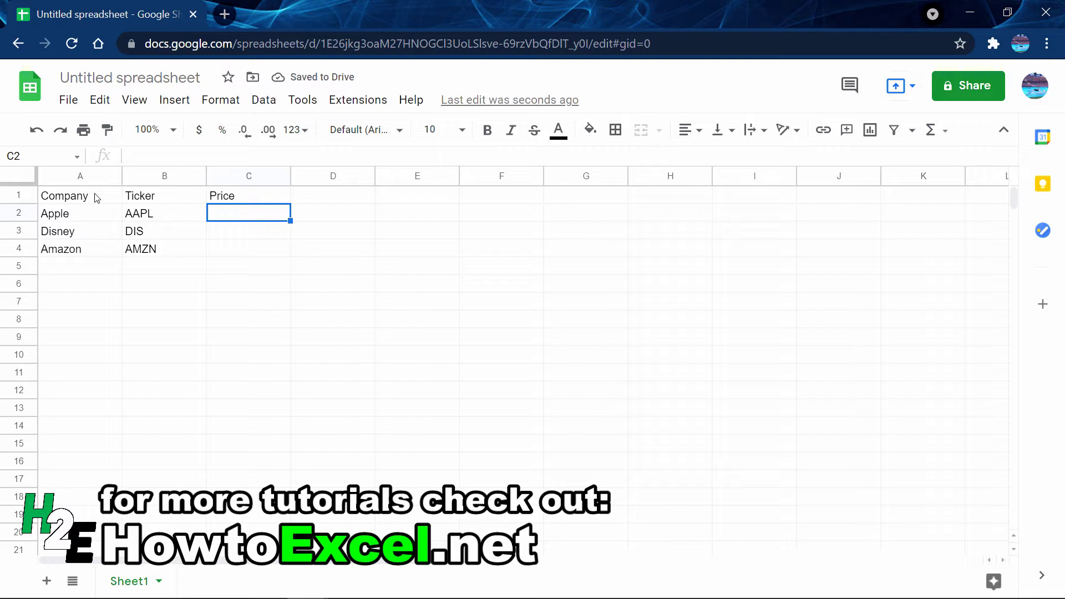
Enter =GOOGLEFINANCE(B2,"price") in C2 and fill it down through C4
{"action": "type", "text": "=google"}
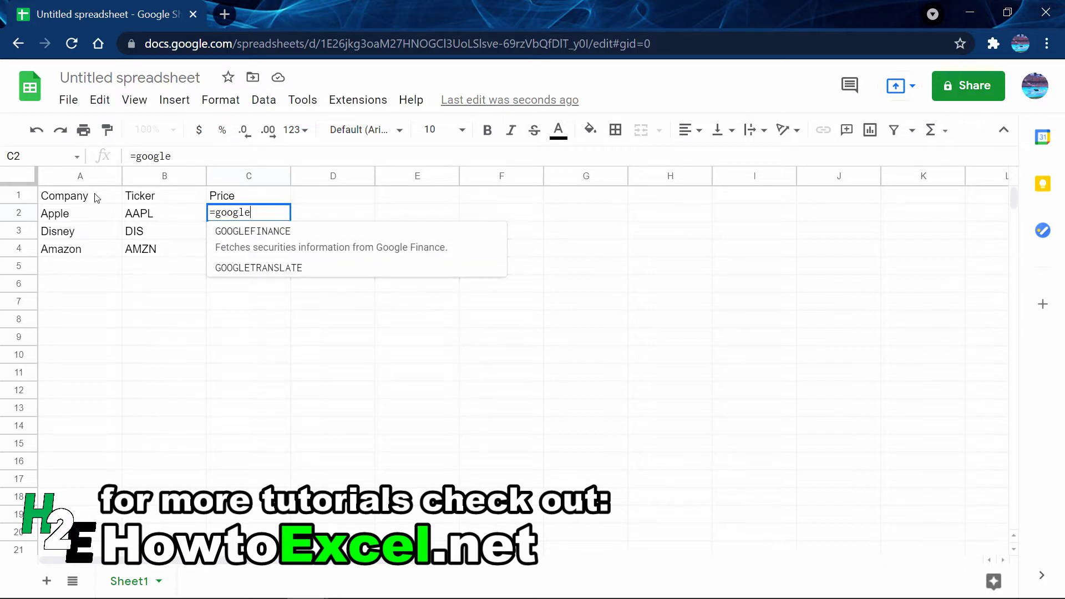
{"action": "key", "text": "Tab"}
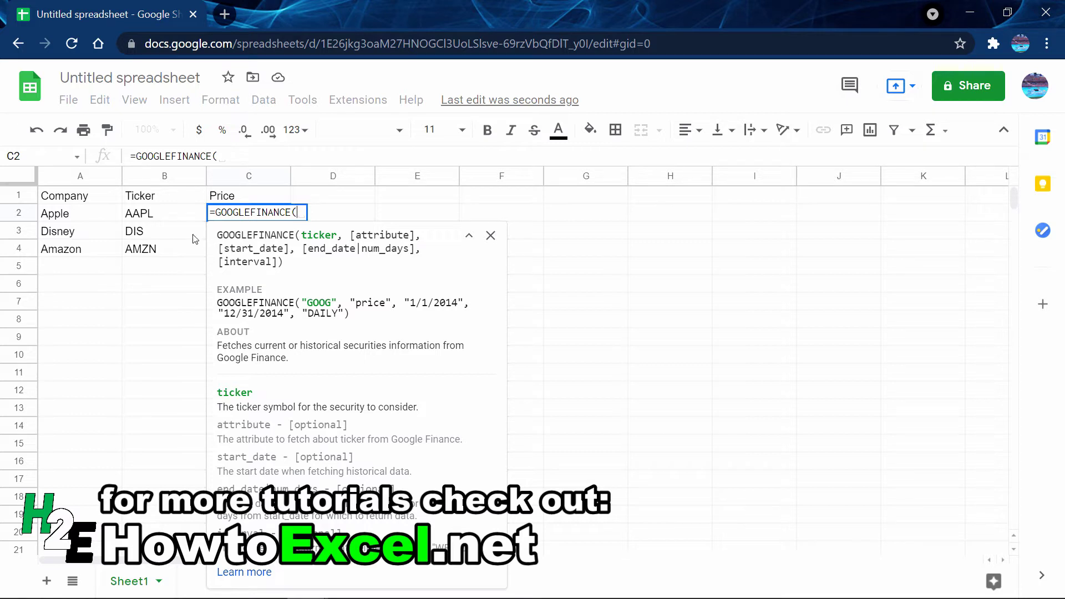
{"action": "left_click", "coordinate": [174, 215]}
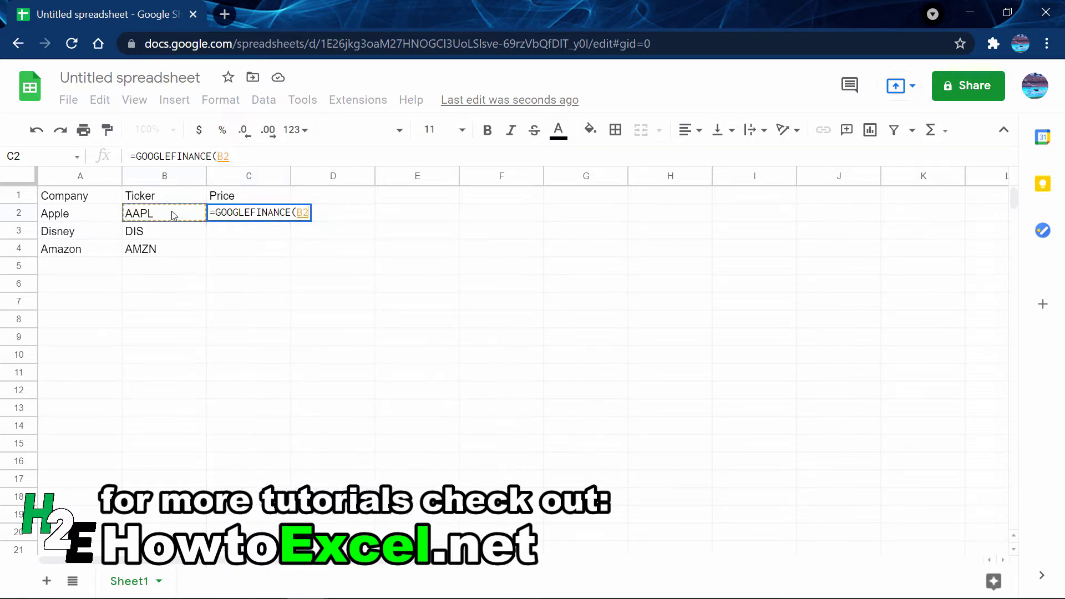
{"action": "type", "text": ",\"price\")"}
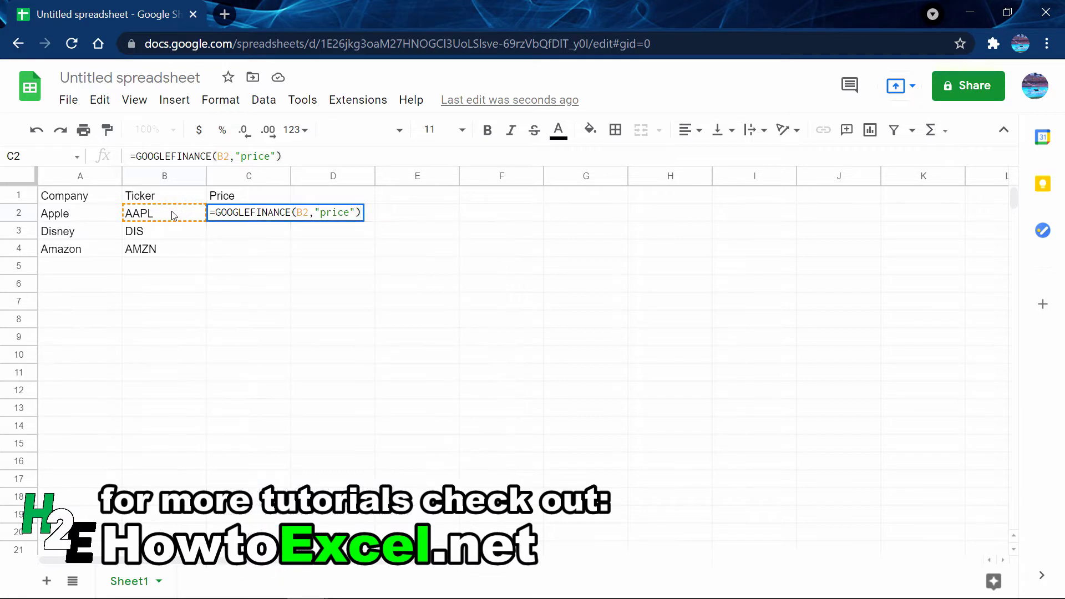
{"action": "key", "text": "Return"}
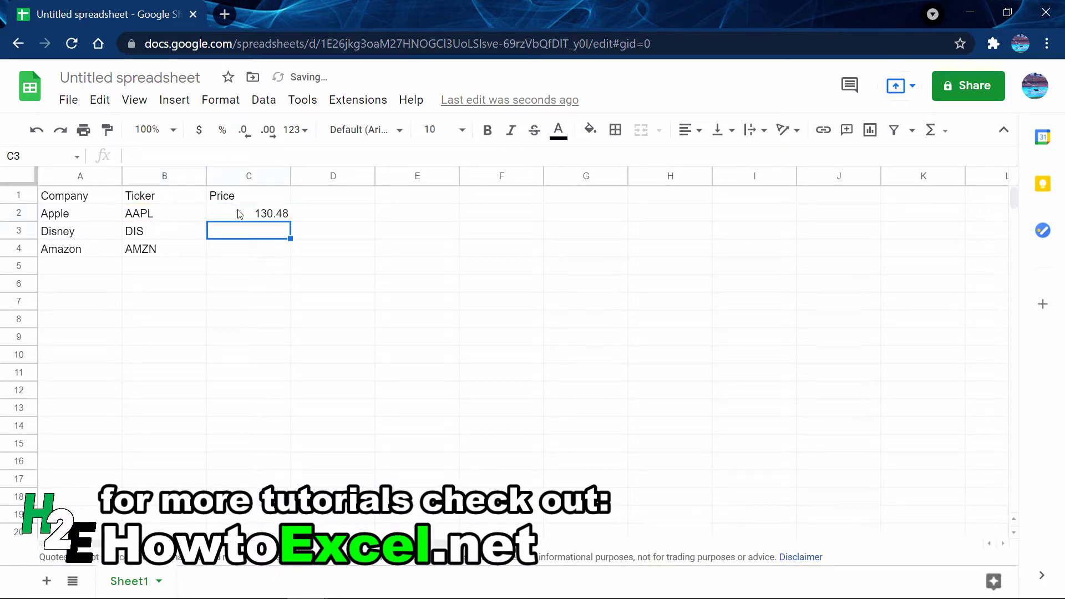
{"action": "left_click", "coordinate": [281, 215]}
{"action": "left_click_drag", "start_coordinate": [290, 221], "coordinate": [291, 257]}
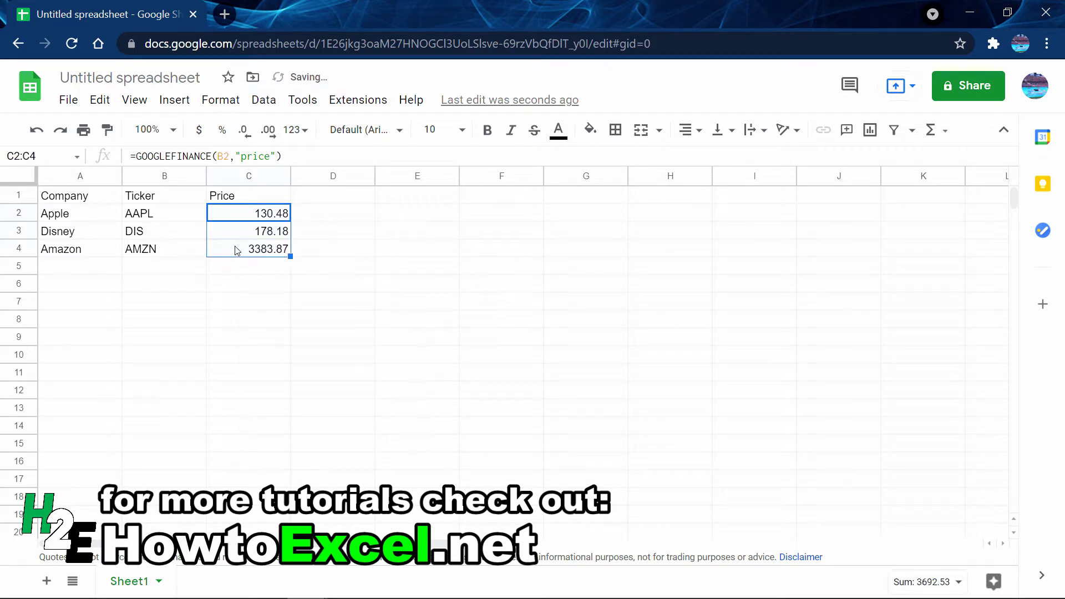
In E2, enter =GOOGLEFINANCE(B2,"price",today()-30,today()) for Apple's 30-day history
{"action": "left_click", "coordinate": [420, 221]}
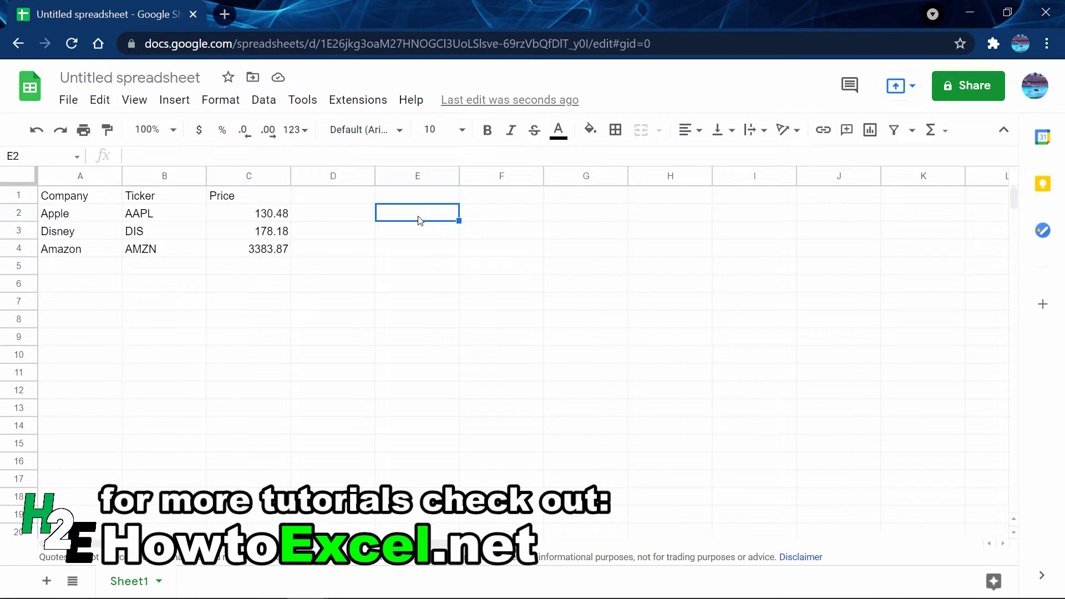
{"action": "type", "text": "=GOOGLEFINANCE("}
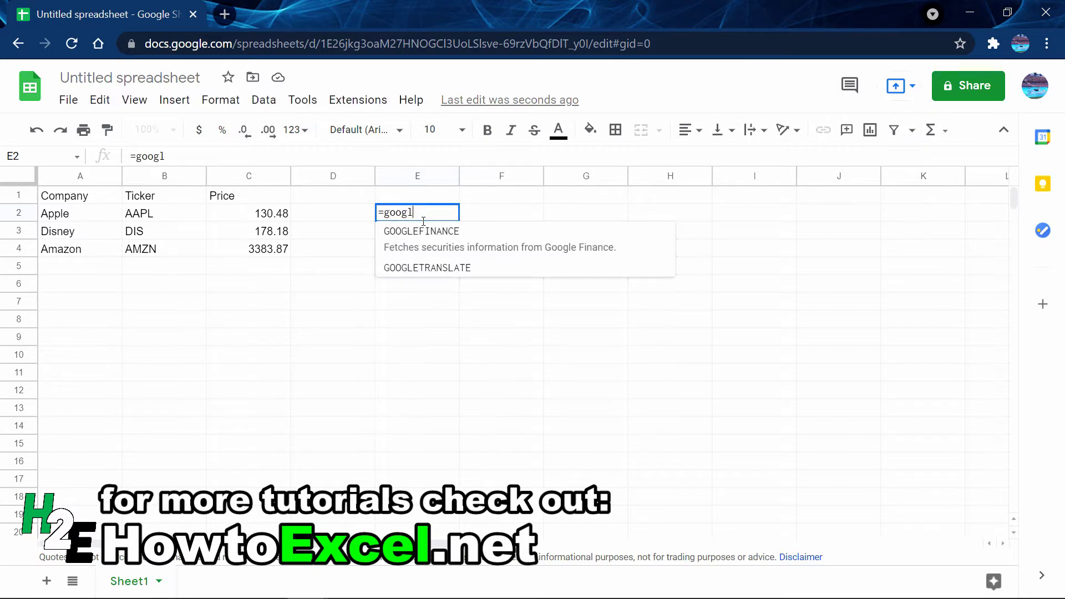
{"action": "left_click", "coordinate": [194, 216]}
{"action": "type", "text": ","}
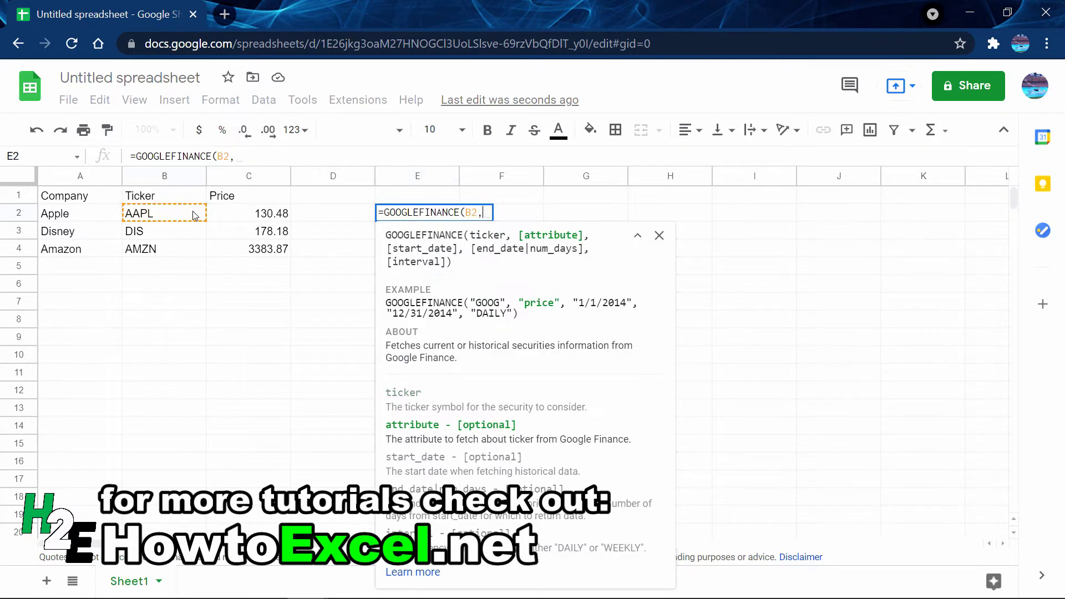
{"action": "type", "text": "\"price"}
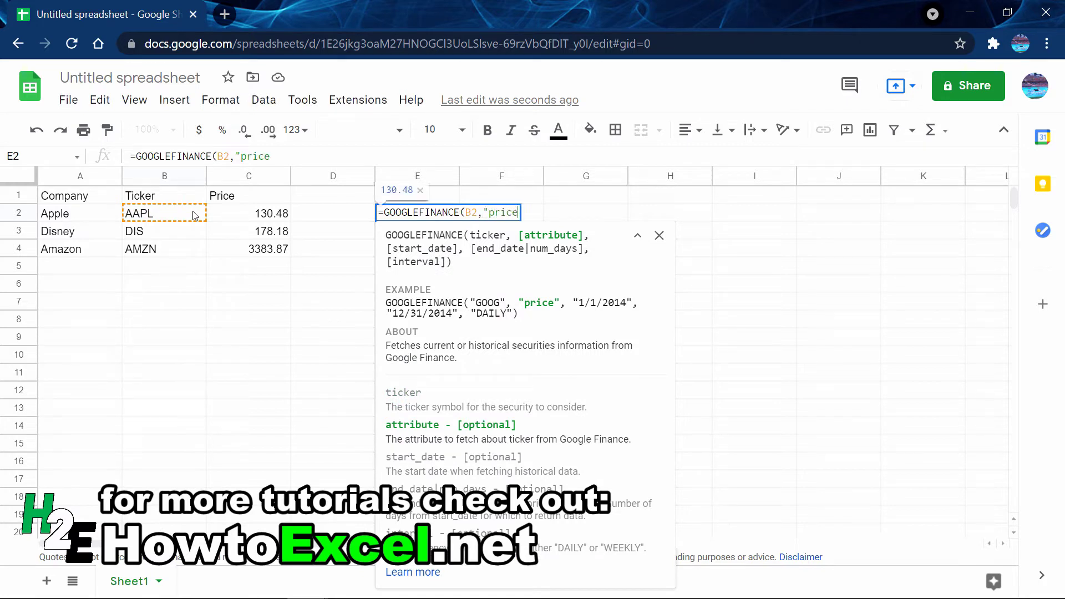
{"action": "type", "text": "\","}
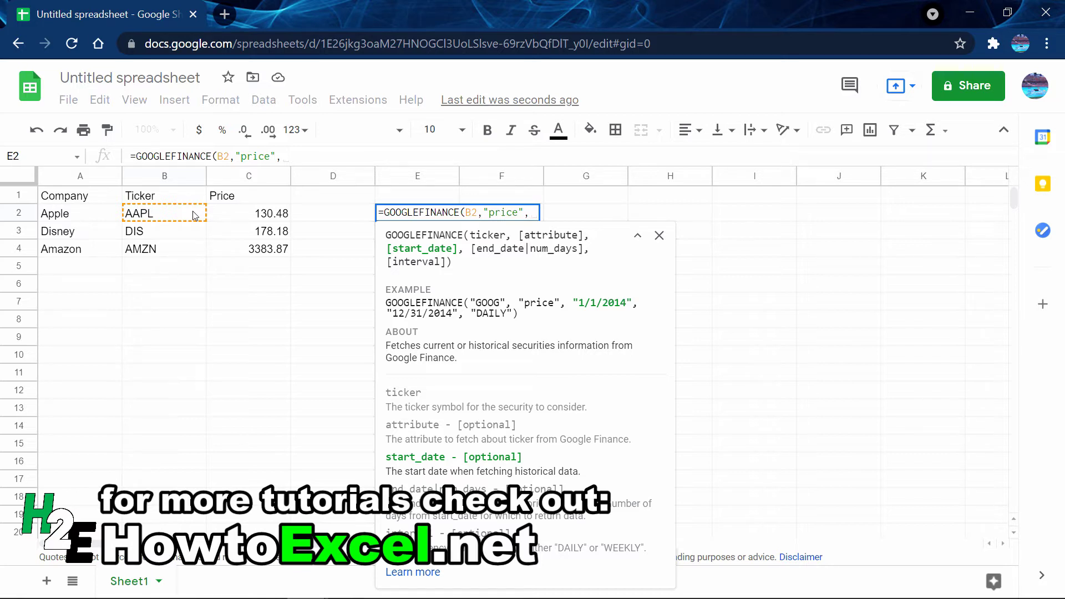
{"action": "type", "text": "today"}
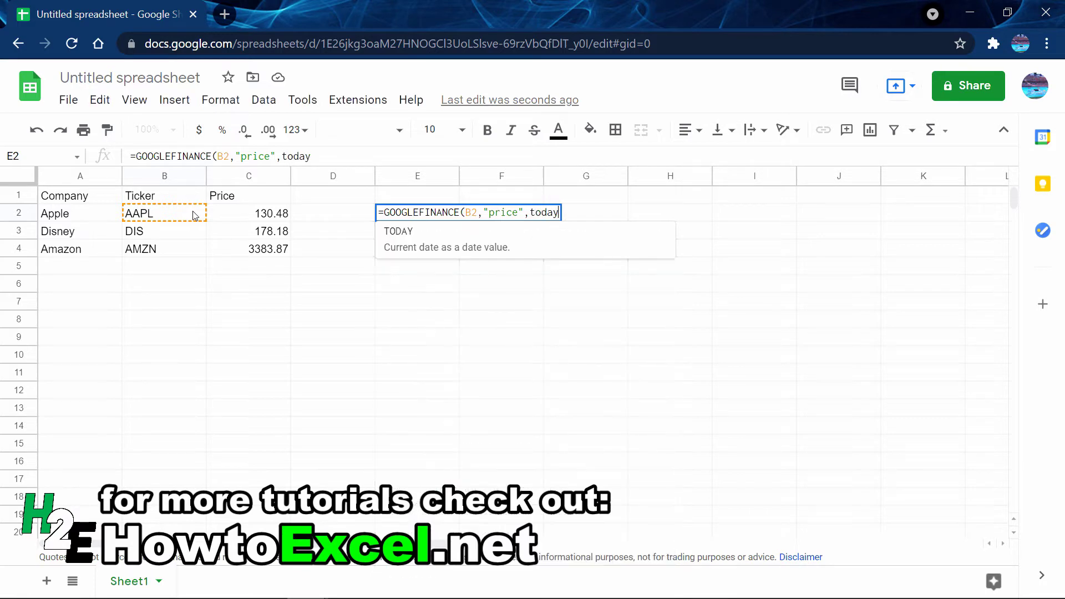
{"action": "type", "text": "()-30"}
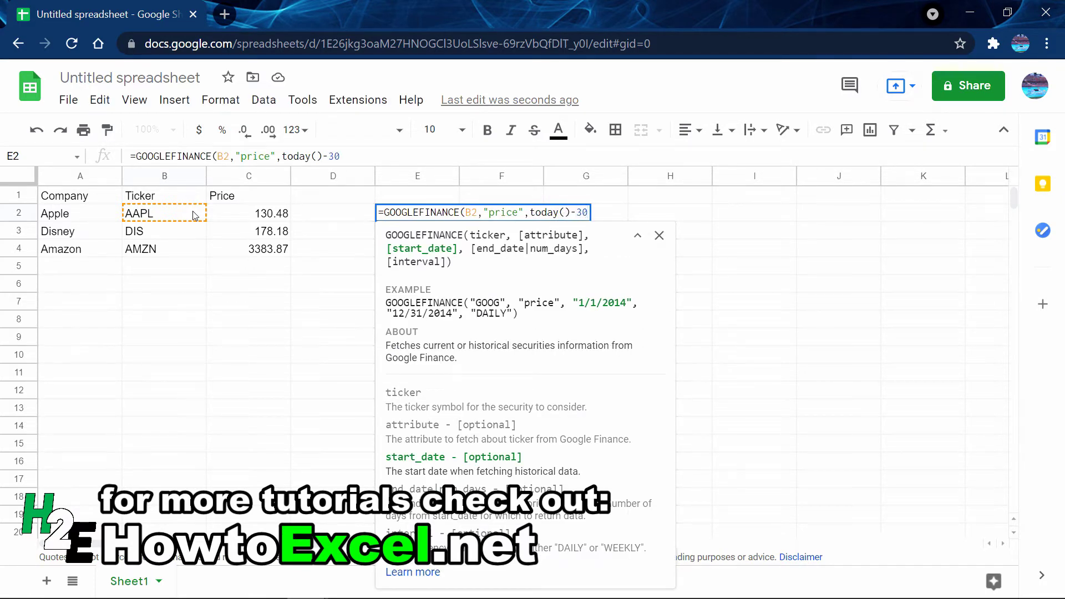
{"action": "type", "text": ","}
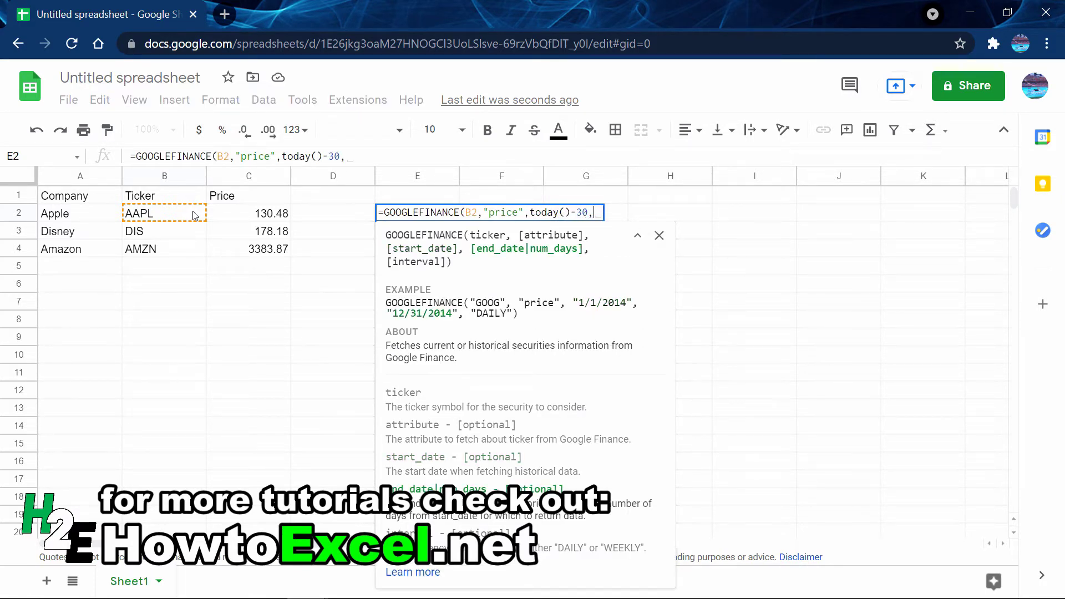
{"action": "type", "text": "today())"}
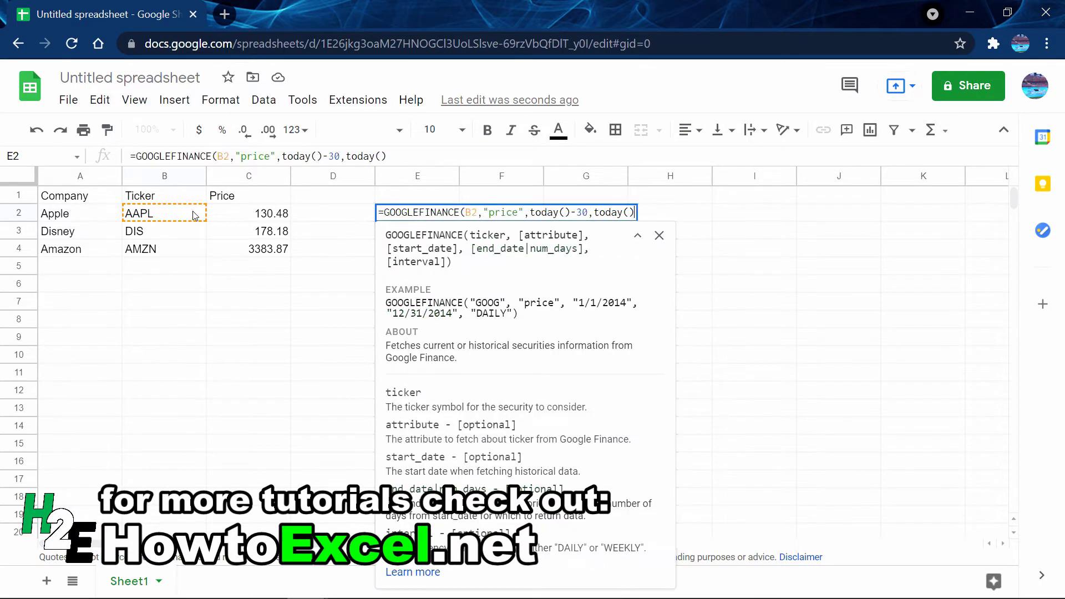
{"action": "key", "text": "Return"}
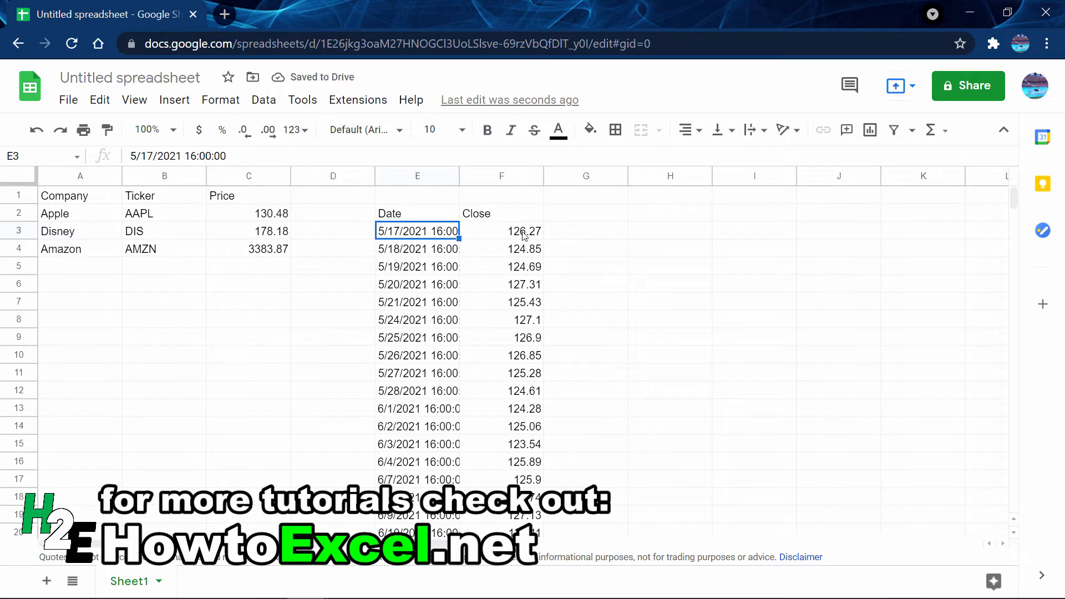
{"action": "scroll", "coordinate": [514, 314], "scroll_direction": "down", "scroll_amount": 2}
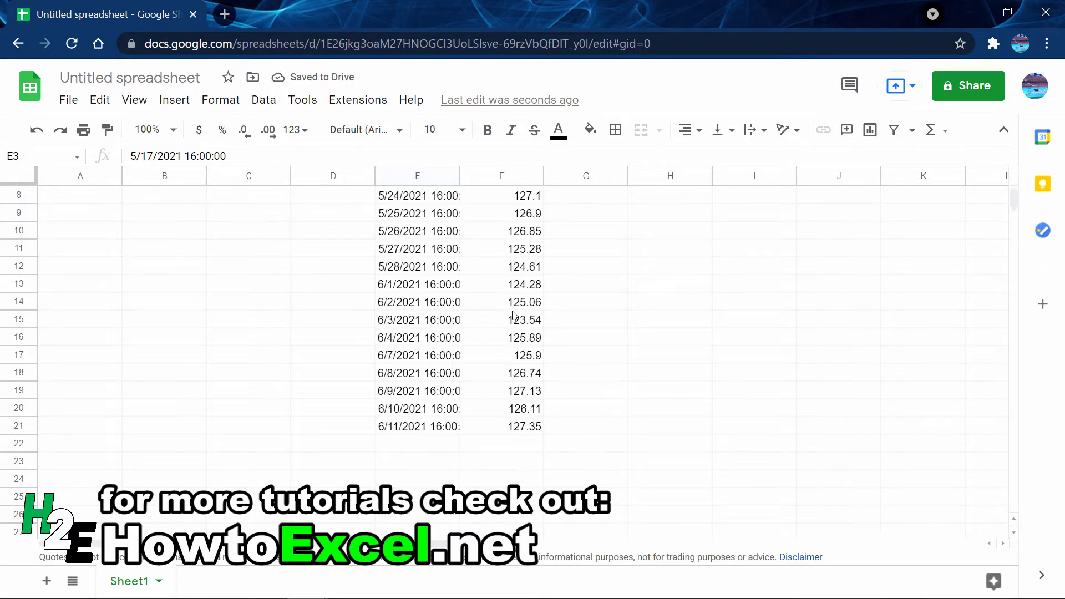
{"action": "scroll", "coordinate": [514, 315], "scroll_direction": "up", "scroll_amount": 2}
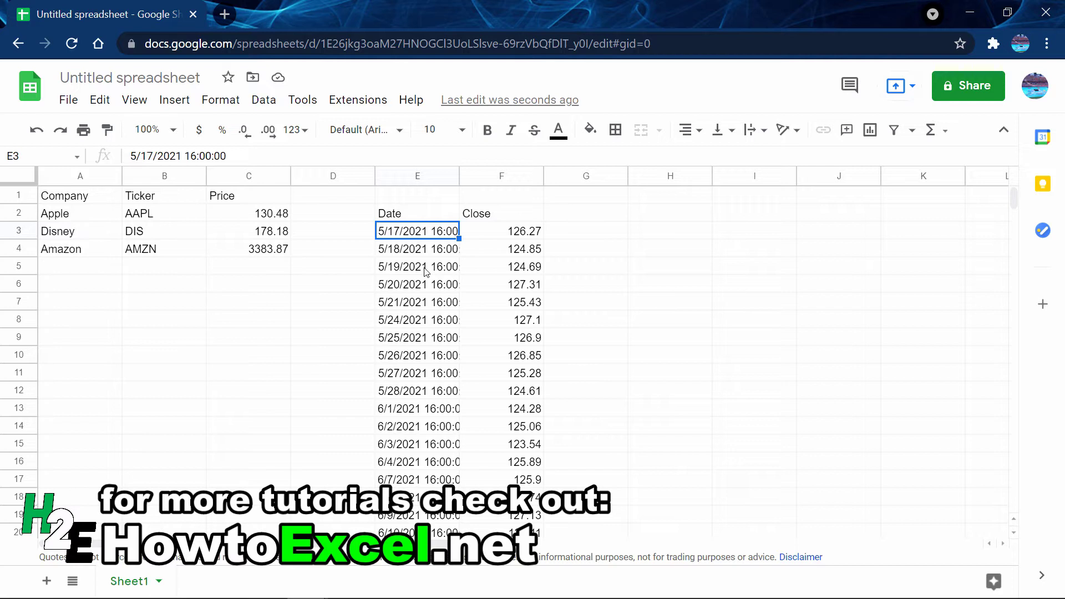
Clear columns E and F, then review C2's price formula and select A5
{"action": "left_click", "coordinate": [435, 177]}
{"action": "left_click", "coordinate": [535, 177], "text": "shift"}
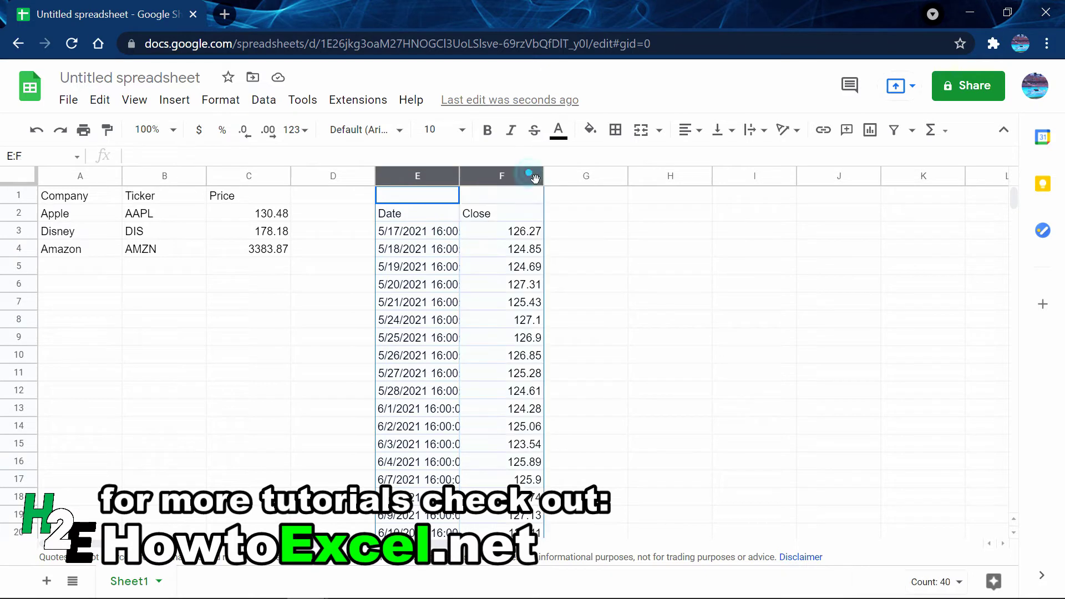
{"action": "key", "text": "Delete"}
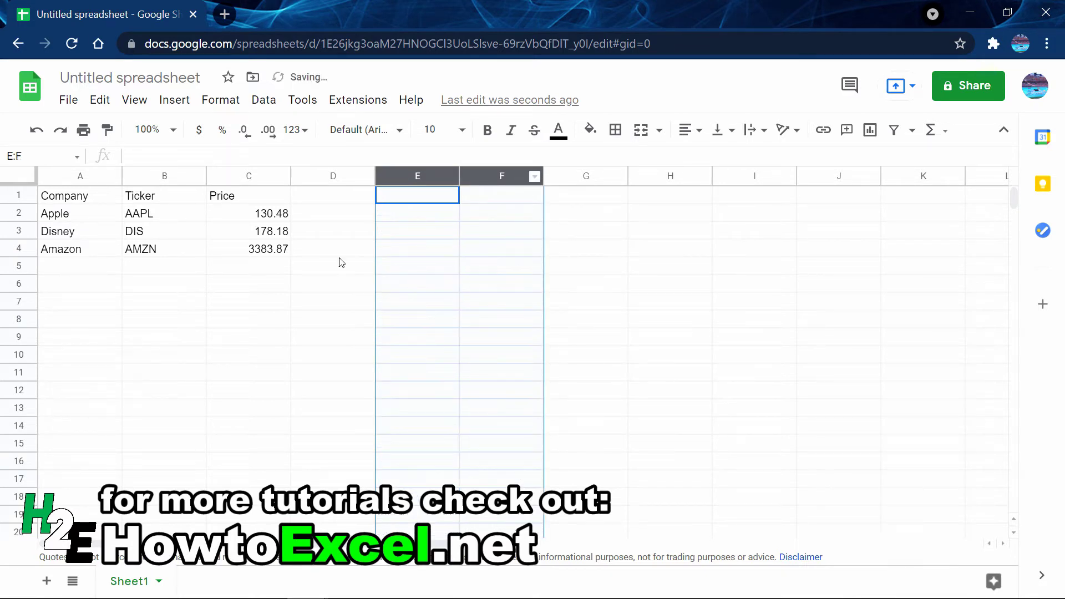
{"action": "left_click", "coordinate": [342, 251]}
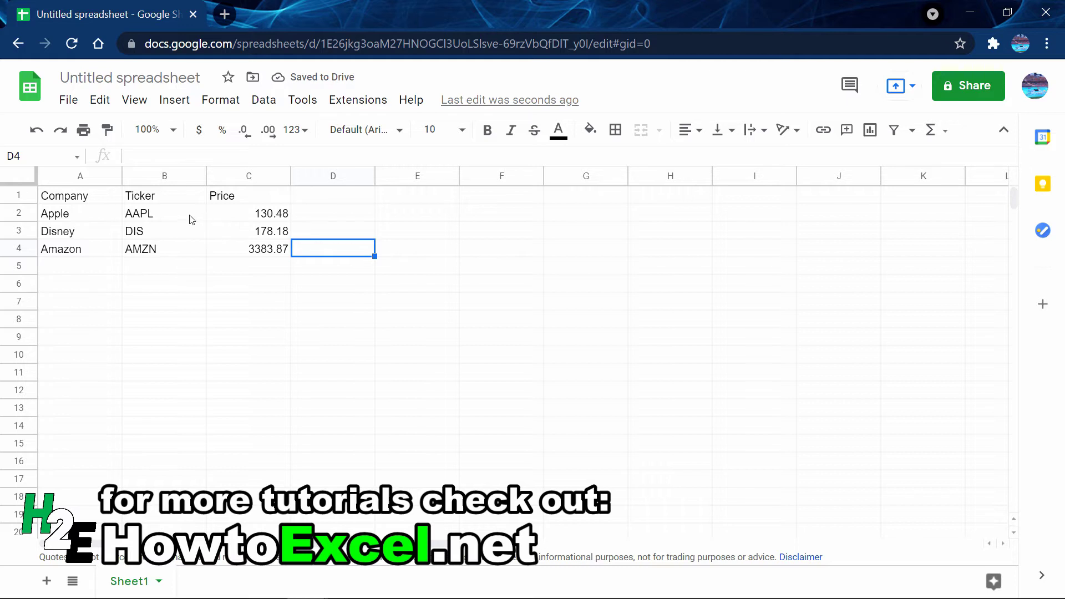
{"action": "left_click", "coordinate": [239, 217]}
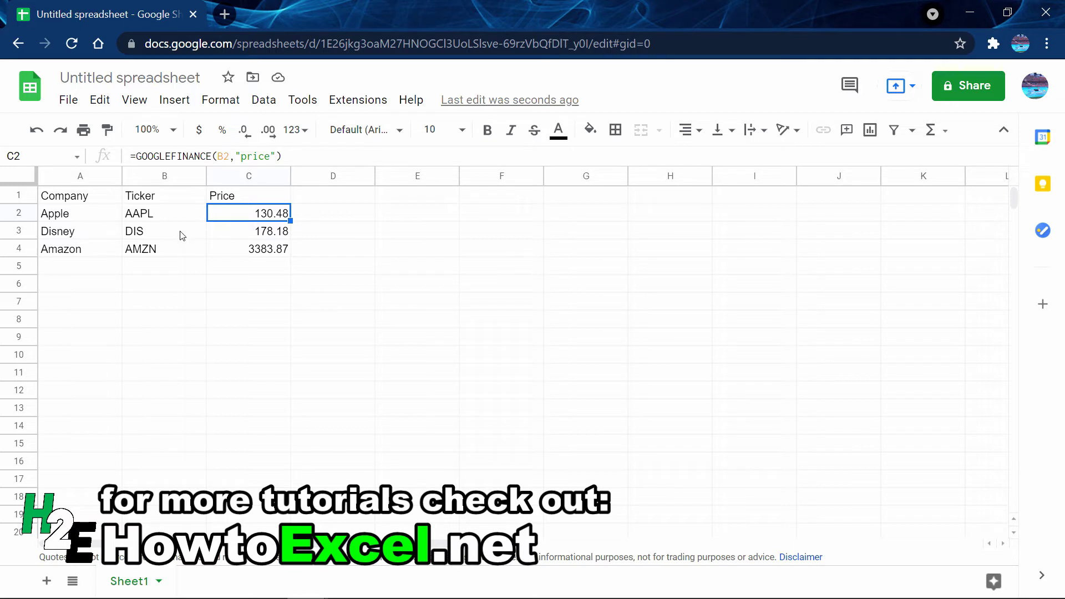
{"action": "left_click", "coordinate": [87, 265]}
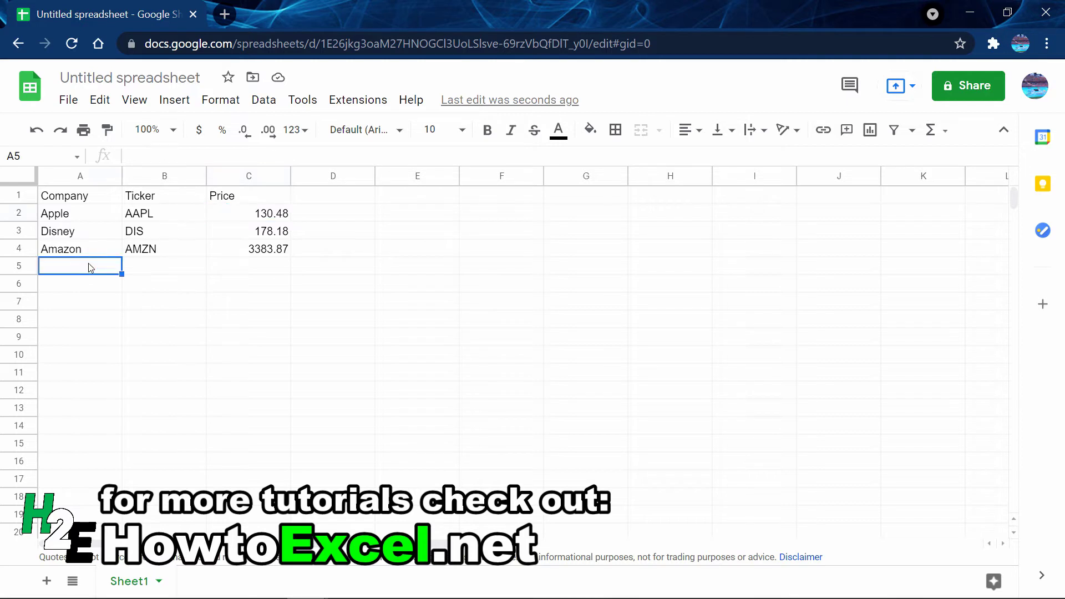
Add Air Canada with ticker AC in row 5 and copy C4's price formula into C5
{"action": "type", "text": "Air Canada"}
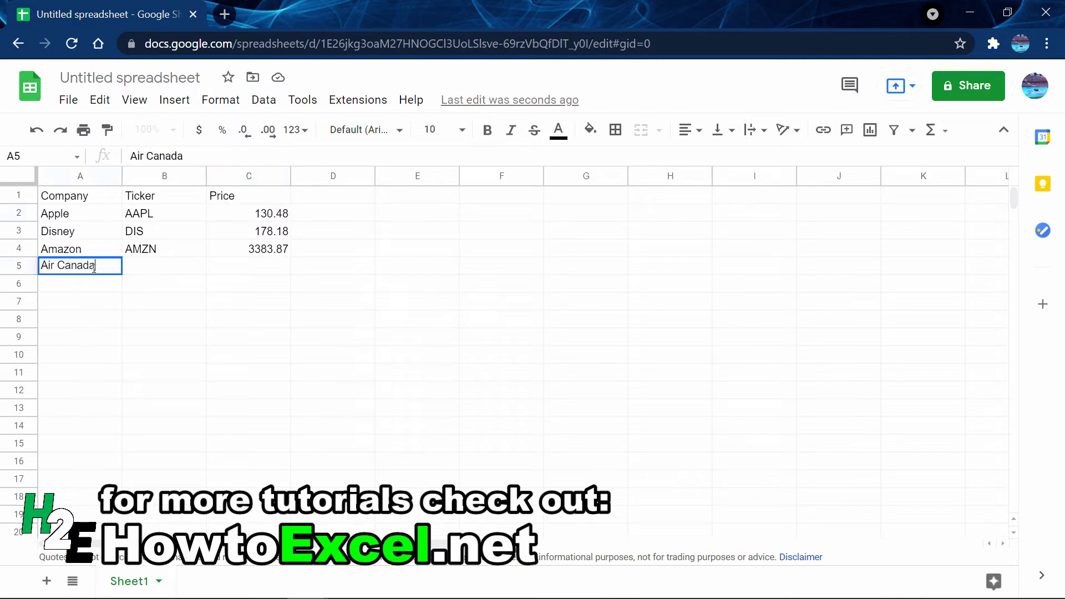
{"action": "key", "text": "Tab"}
{"action": "type", "text": "AC"}
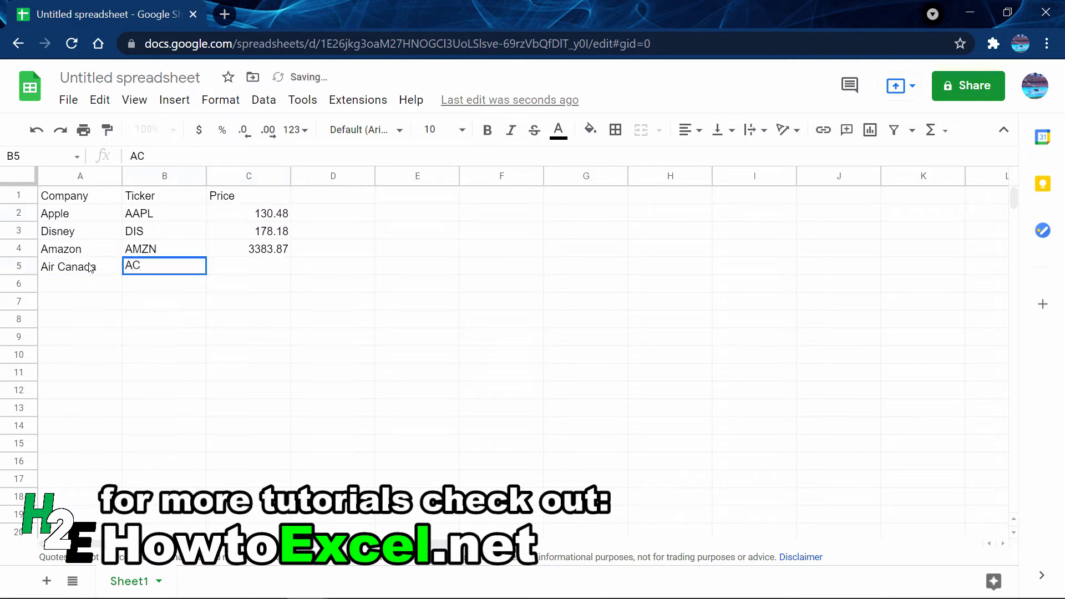
{"action": "key", "text": "Tab"}
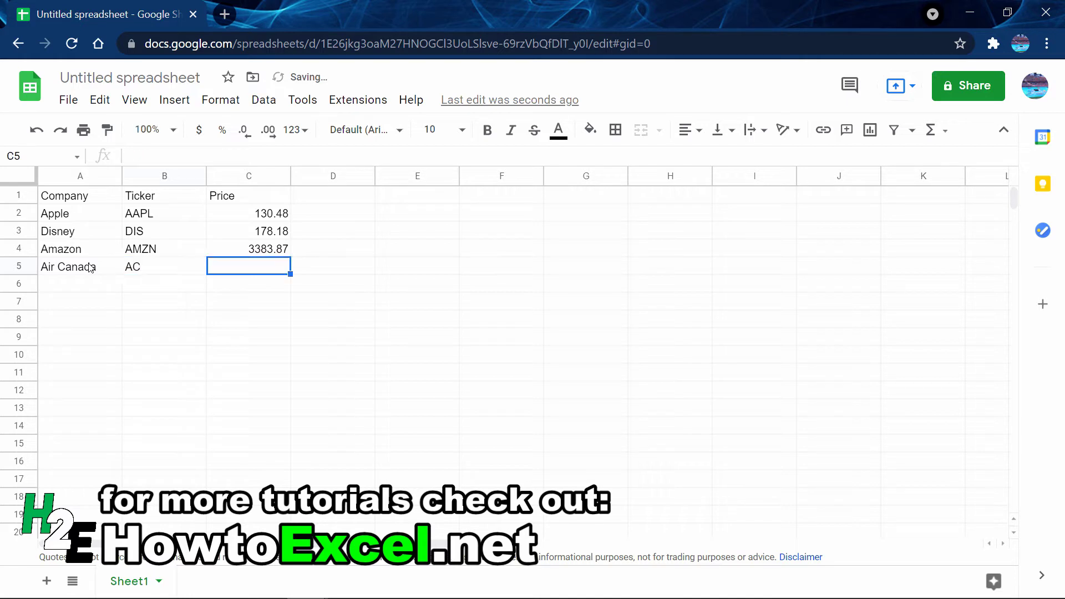
{"action": "left_click", "coordinate": [260, 251]}
{"action": "left_click_drag", "start_coordinate": [290, 257], "coordinate": [281, 274]}
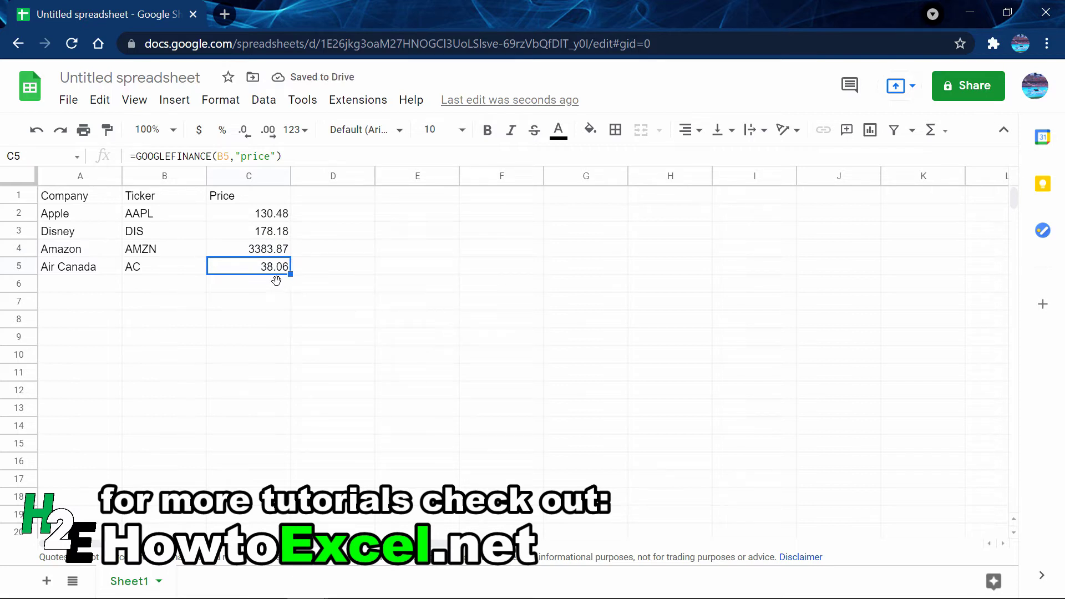
{"action": "left_click", "coordinate": [166, 269]}
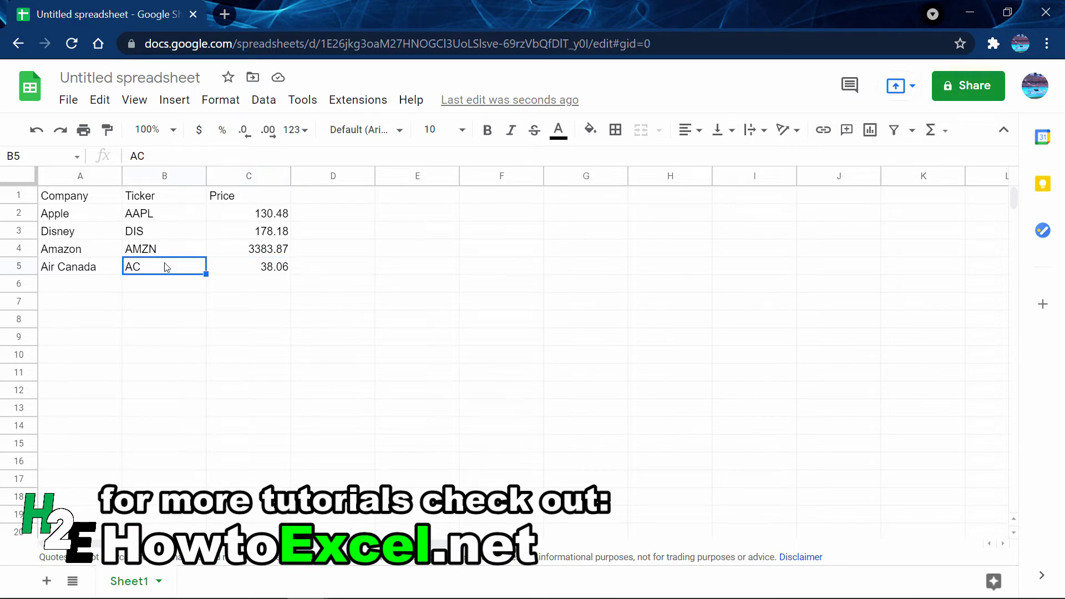
Change the tickers in B5 and B4 to TSE:AC and NASDAQ:AMZN
{"action": "type", "text": "TSE:AC"}
{"action": "key", "text": "Return"}
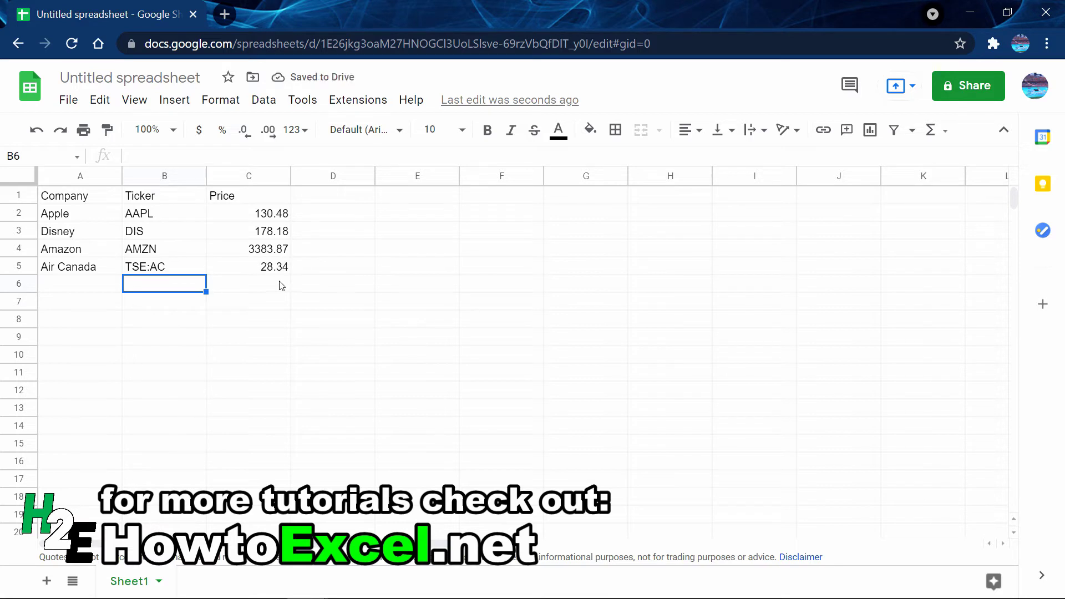
{"action": "left_click", "coordinate": [173, 251]}
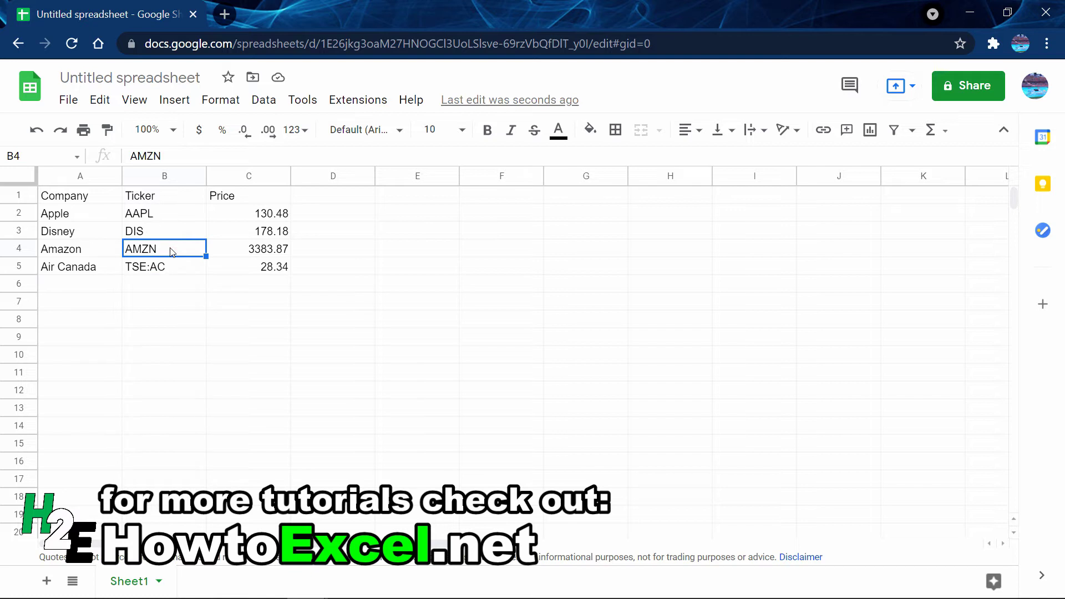
{"action": "left_click", "coordinate": [131, 156]}
{"action": "type", "text": "NASDAQ"}
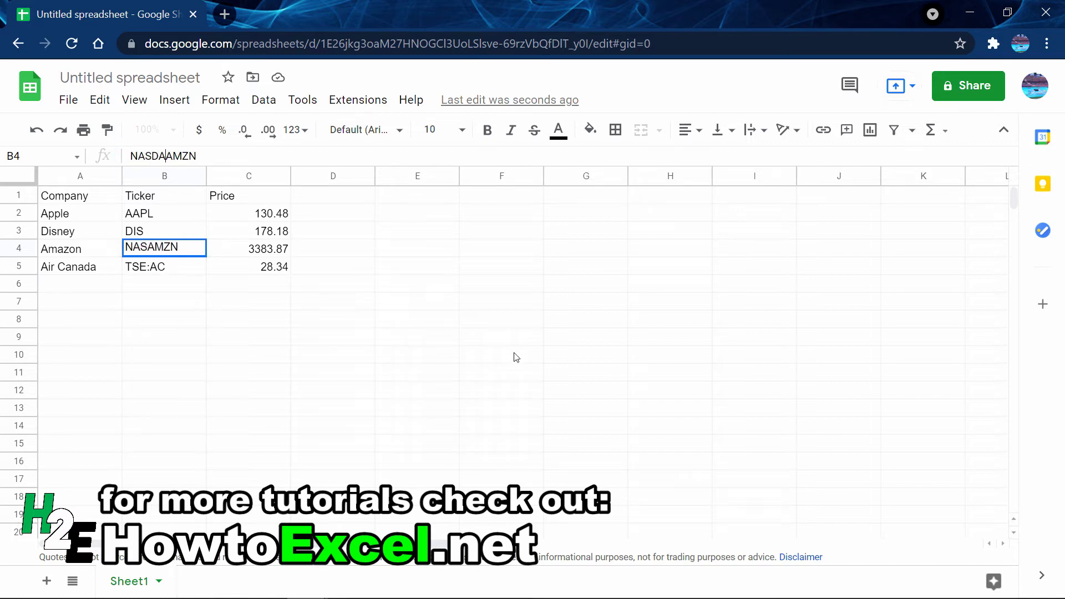
{"action": "type", "text": ":"}
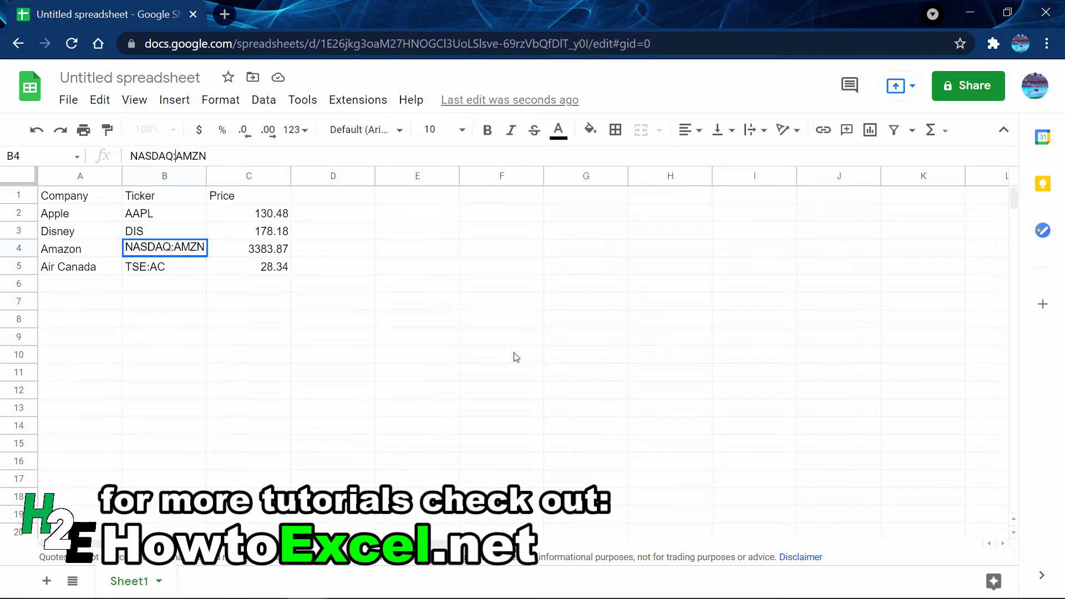
{"action": "key", "text": "Return"}
Prefix the remaining tickers to read NYSE:DIS and NASDAQ:AAPL
{"action": "key", "text": "Up"}
{"action": "key", "text": "Up"}
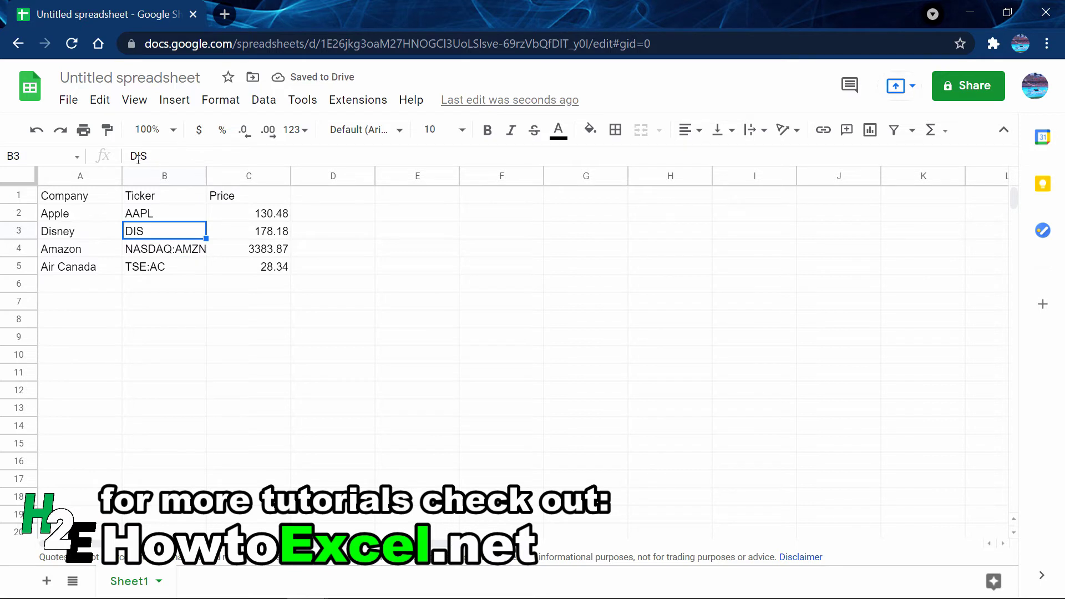
{"action": "left_click", "coordinate": [139, 158]}
{"action": "type", "text": "NYSE:"}
{"action": "key", "text": "Return"}
{"action": "key", "text": "Up"}
{"action": "key", "text": "Up"}
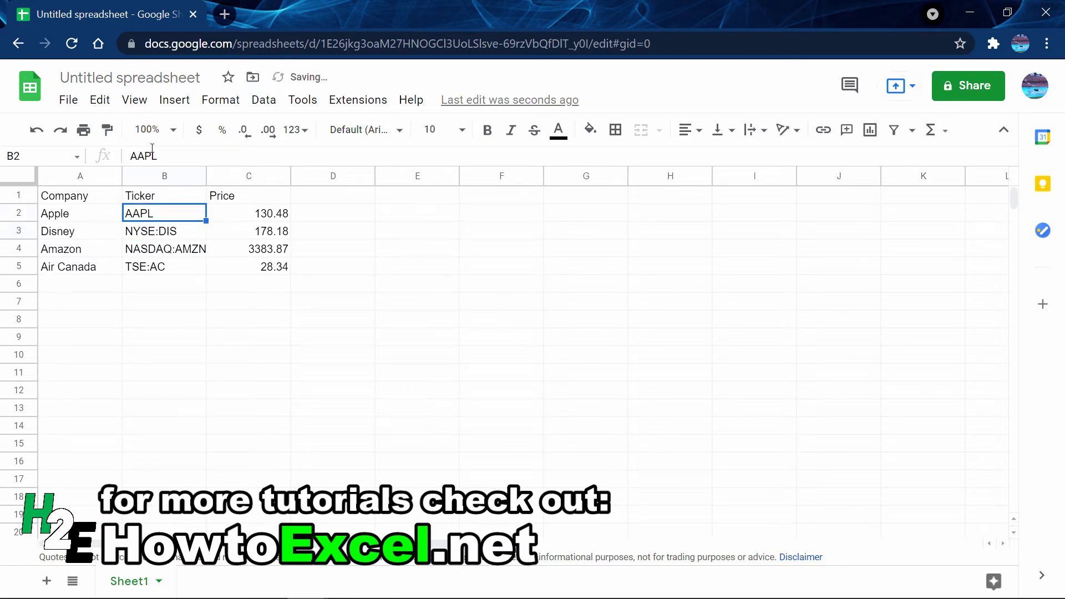
{"action": "left_click", "coordinate": [131, 157]}
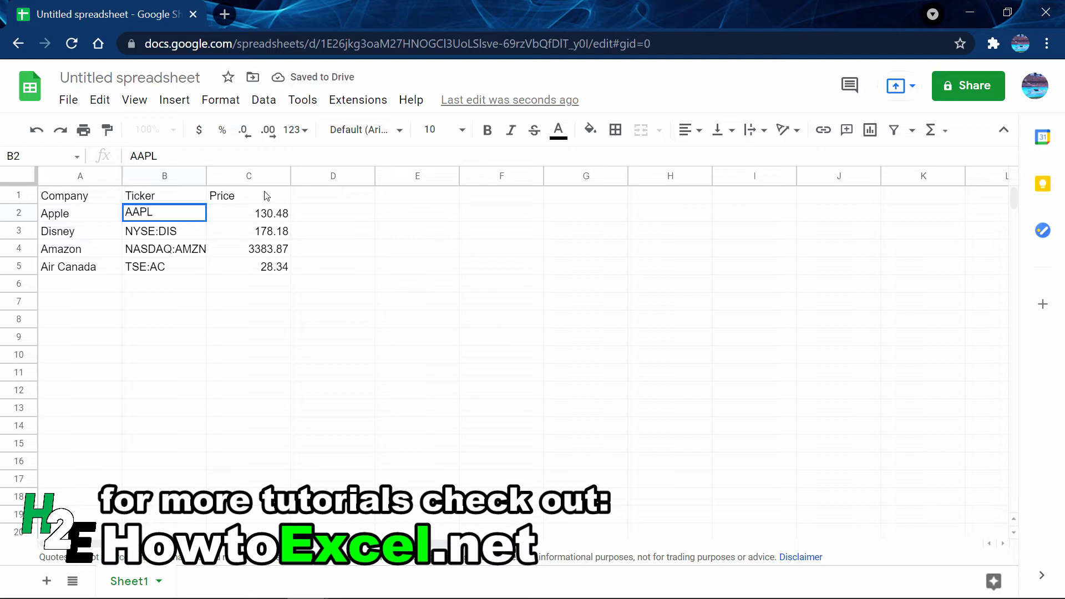
{"action": "type", "text": "NASDAQ:"}
{"action": "key", "text": "Return"}
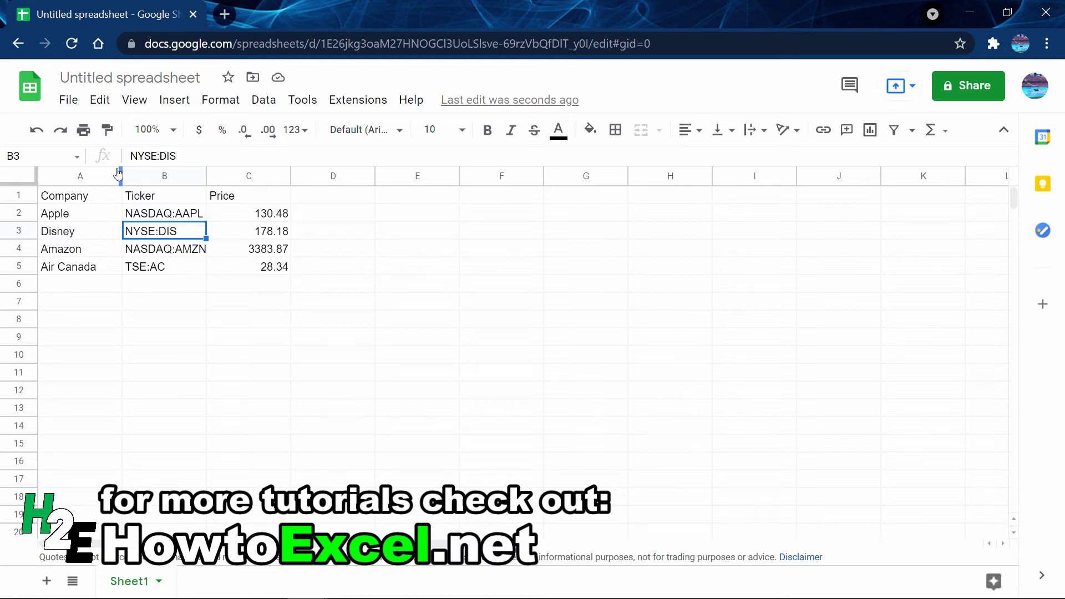
Publish Sheet1 to the web as comma-separated values (.csv) and copy the link
{"action": "left_click", "coordinate": [69, 103]}
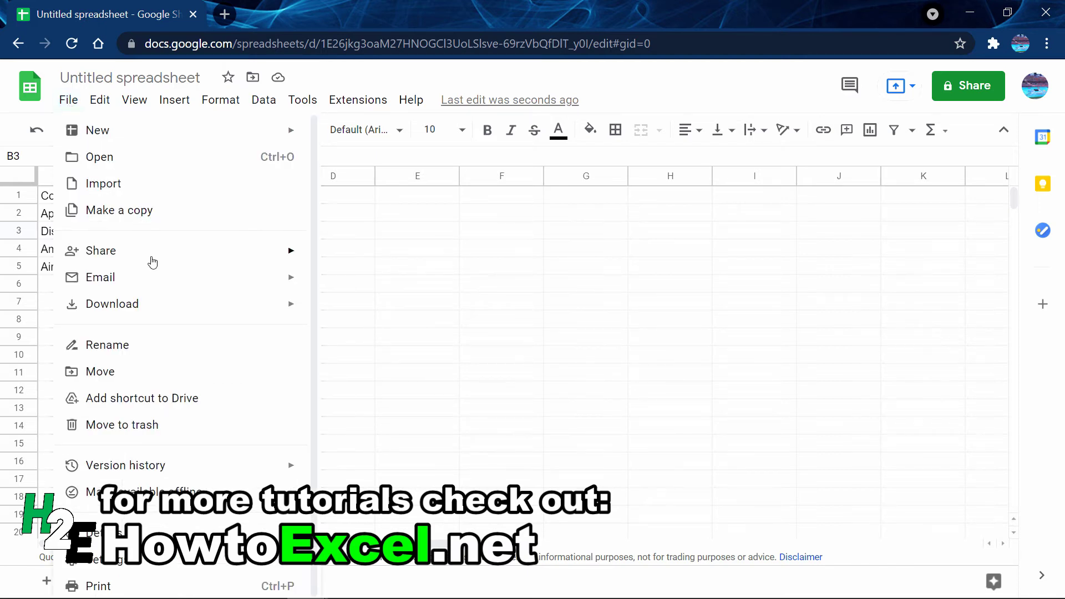
{"action": "mouse_move", "coordinate": [150, 259]}
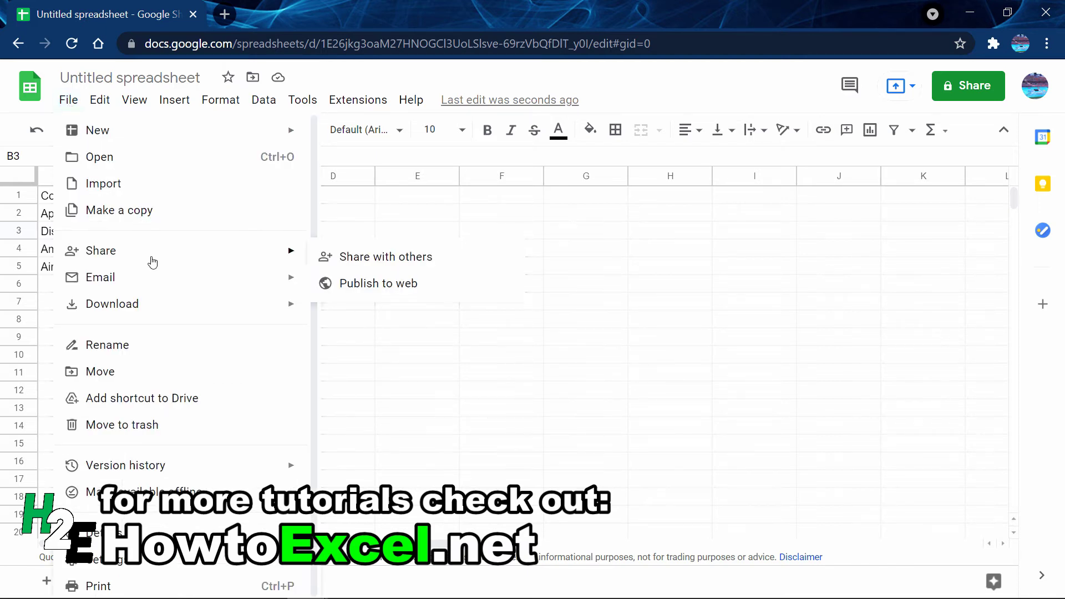
{"action": "left_click", "coordinate": [406, 286]}
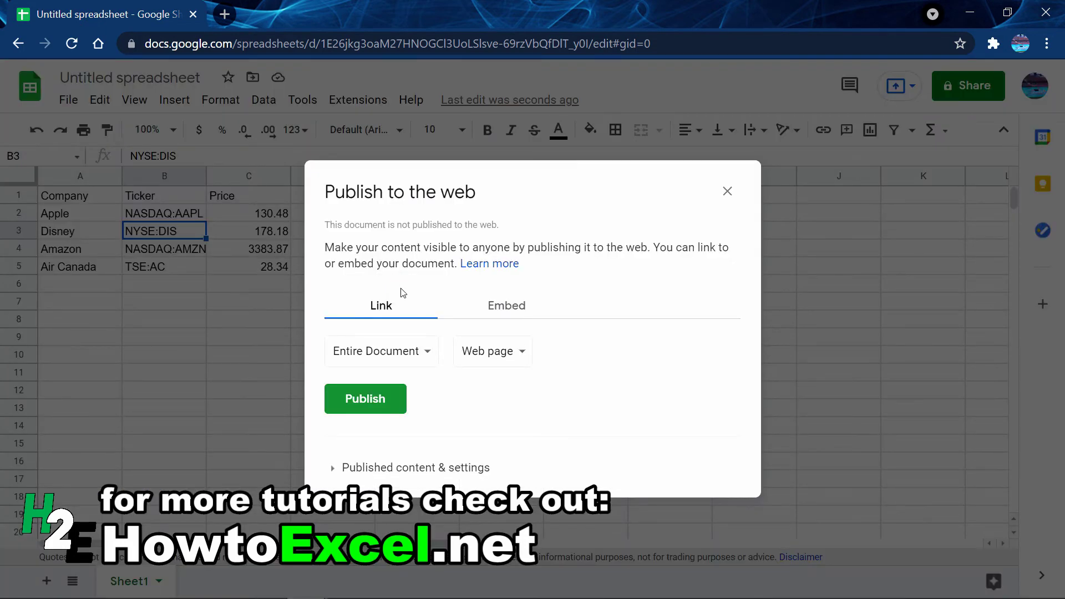
{"action": "left_click", "coordinate": [421, 342]}
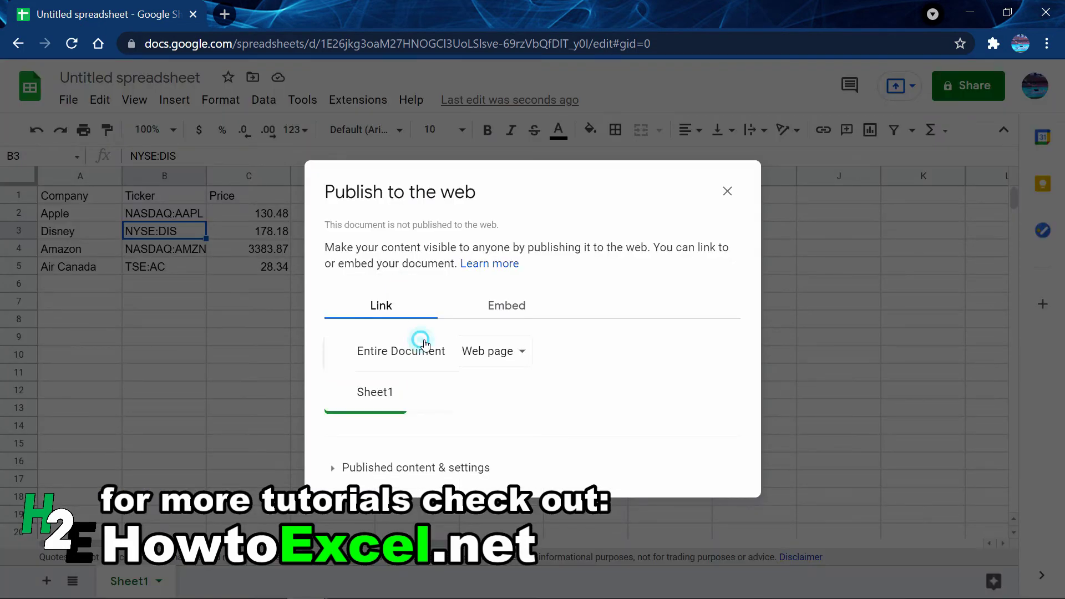
{"action": "left_click", "coordinate": [409, 392]}
{"action": "left_click", "coordinate": [449, 354]}
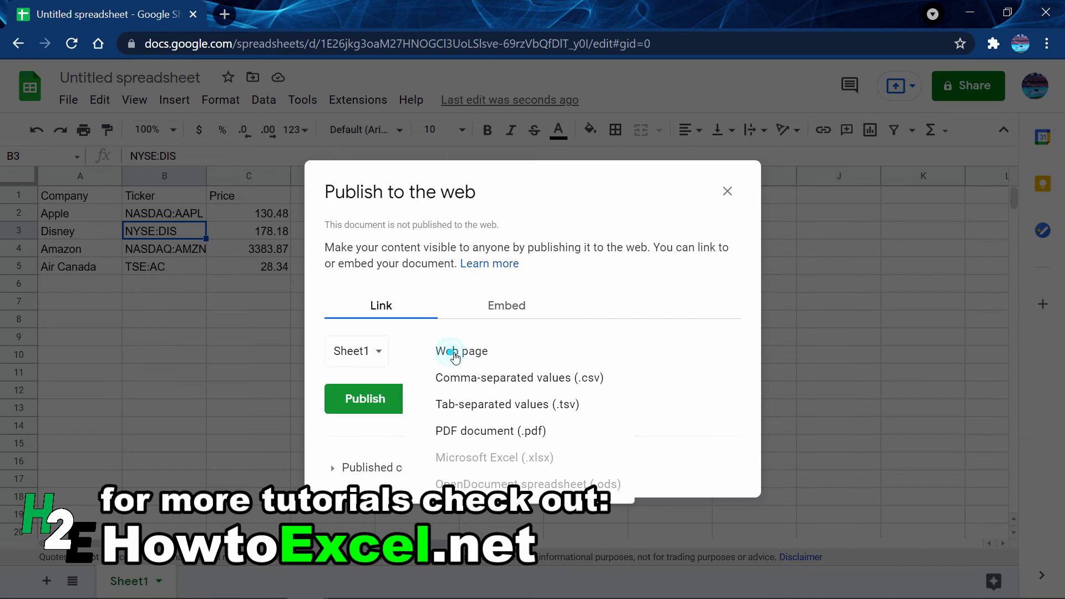
{"action": "left_click", "coordinate": [534, 383]}
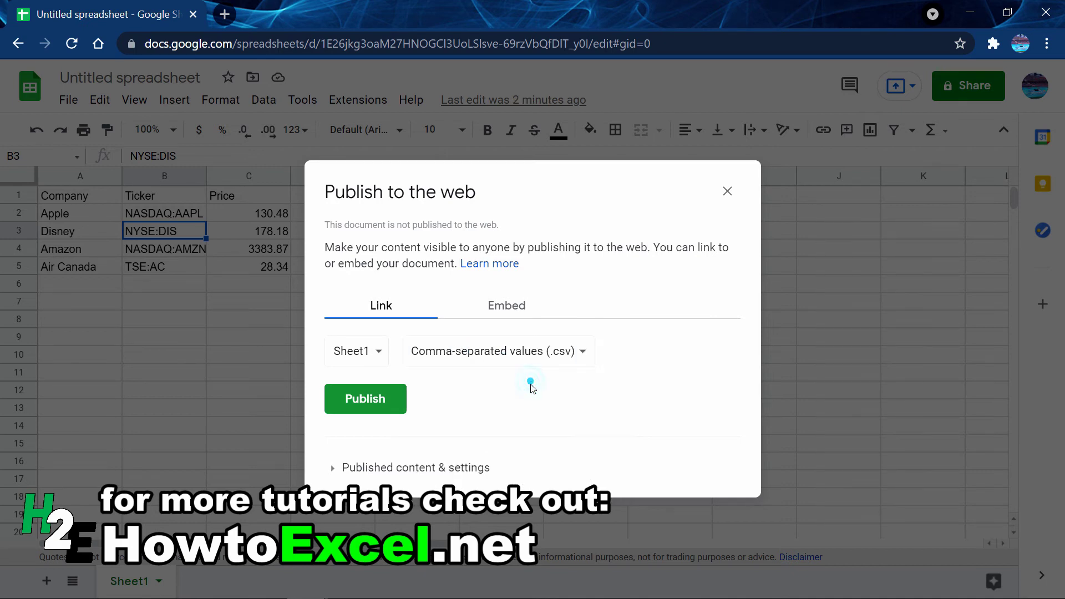
{"action": "left_click", "coordinate": [359, 409]}
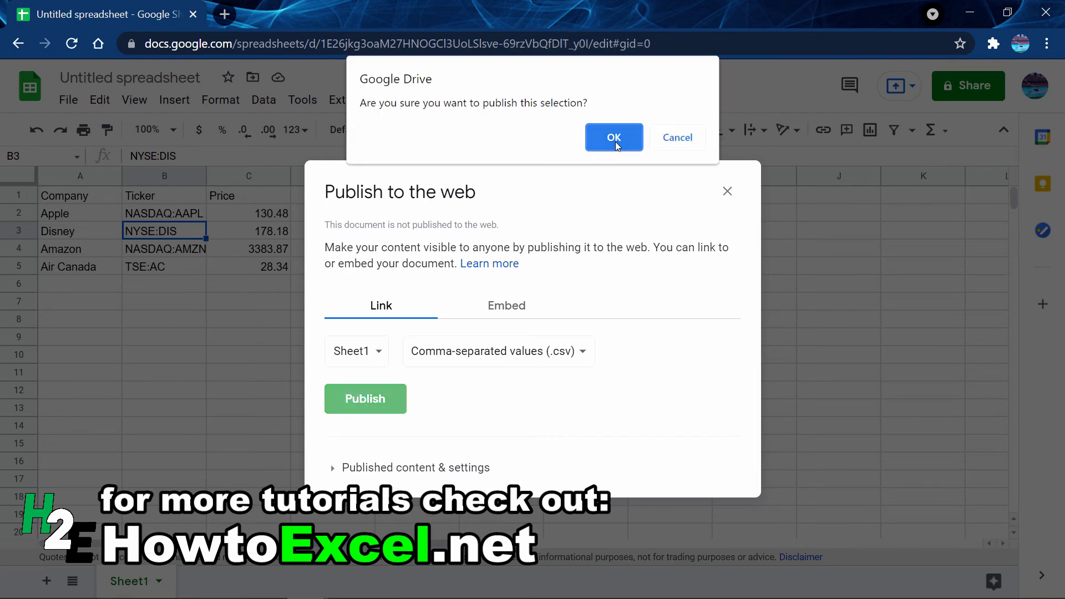
{"action": "left_click", "coordinate": [614, 138]}
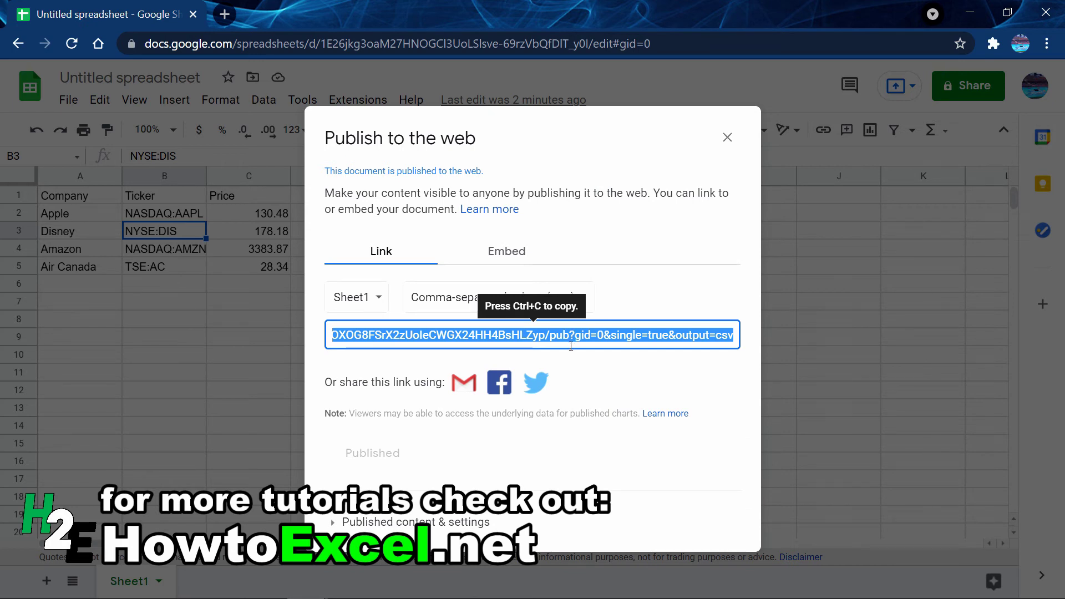
{"action": "key", "text": "ctrl+c"}
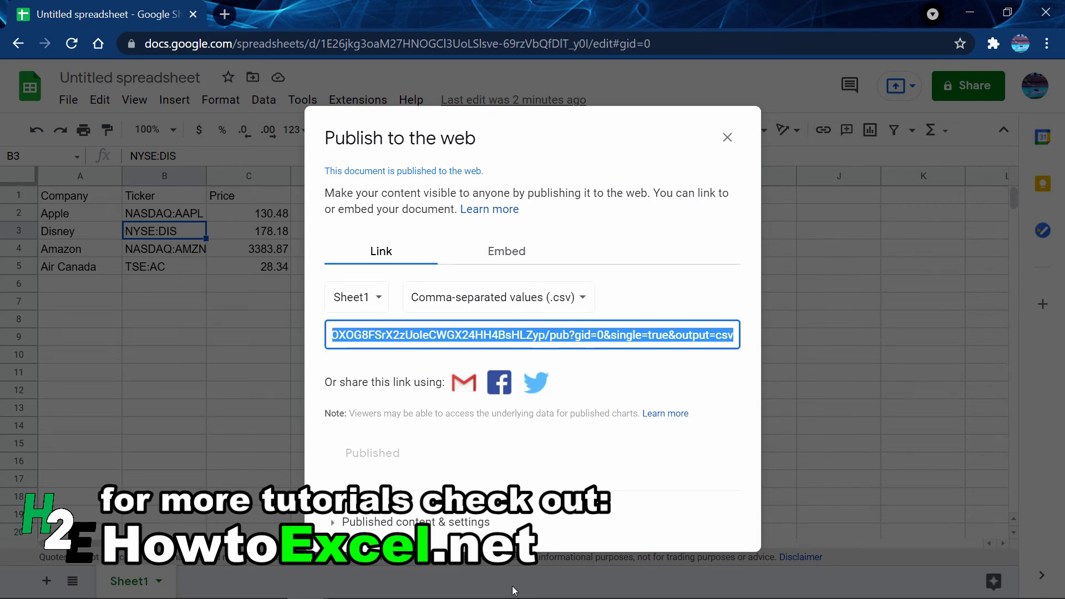
In Excel, use Data > From Web with the pasted CSV link to preview the data
{"action": "mouse_move", "coordinate": [516, 597]}
{"action": "left_click", "coordinate": [473, 582]}
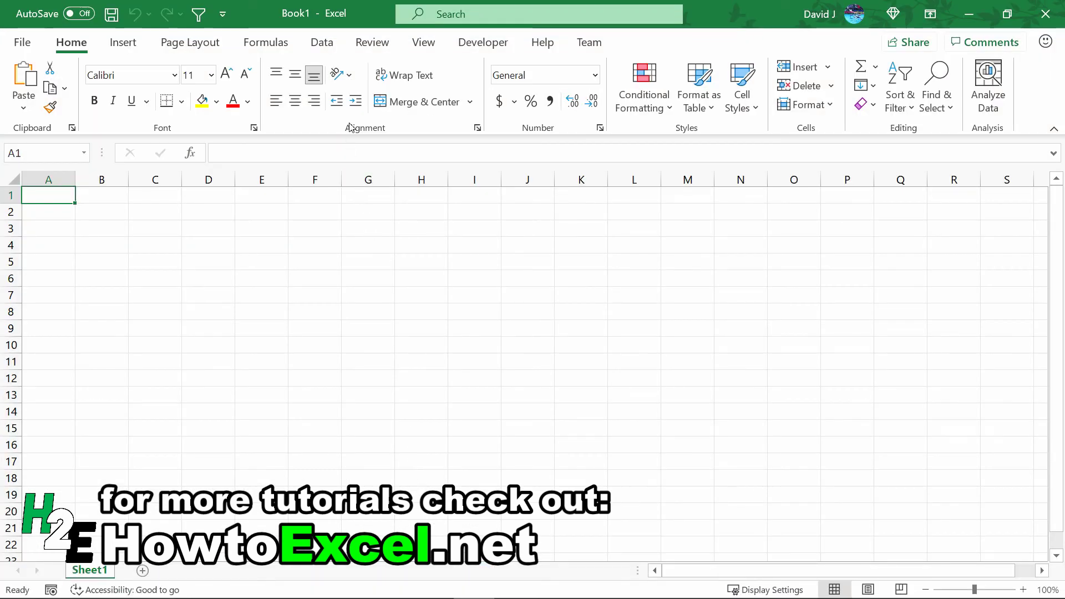
{"action": "left_click", "coordinate": [326, 50]}
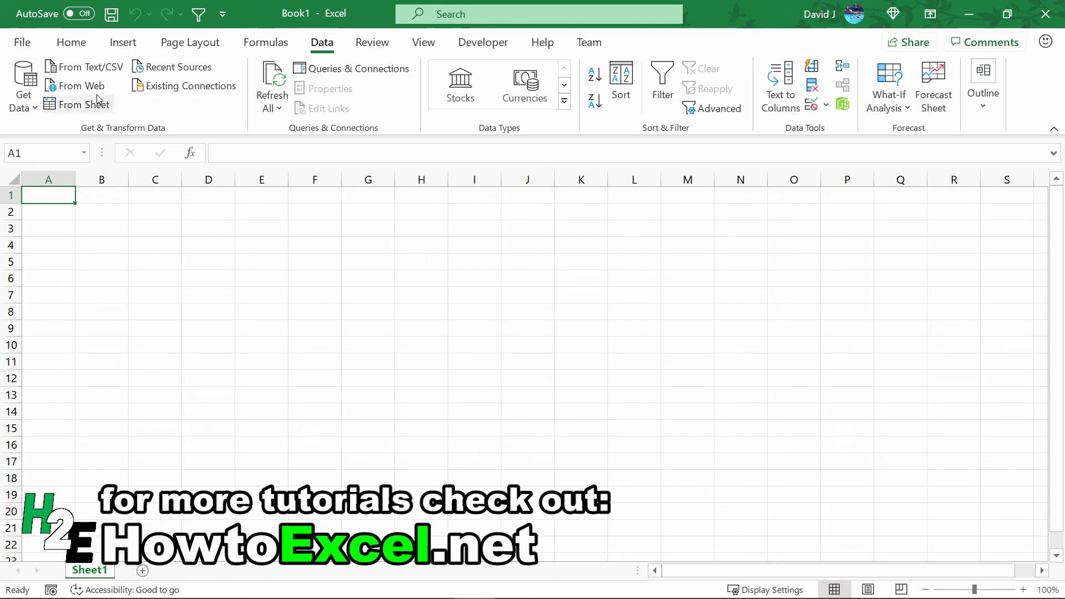
{"action": "left_click", "coordinate": [81, 87]}
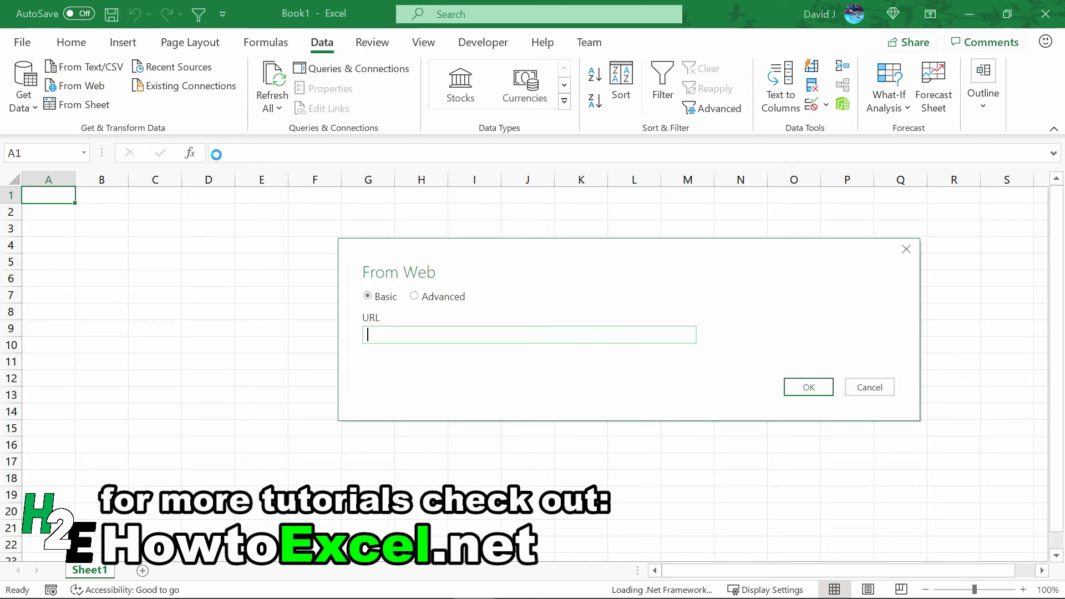
{"action": "key", "text": "ctrl+v"}
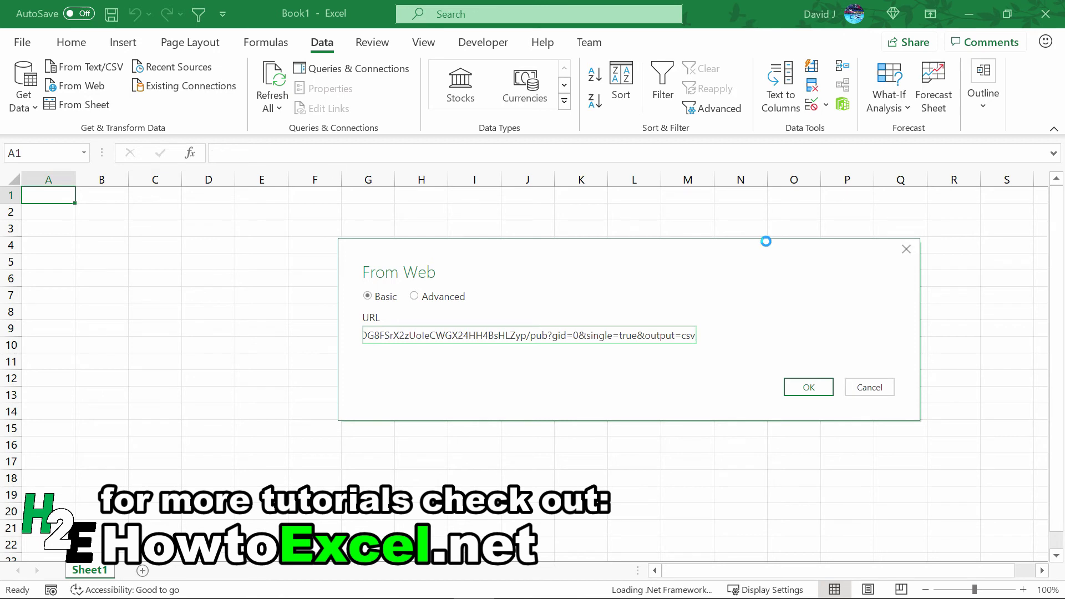
{"action": "left_click", "coordinate": [808, 388]}
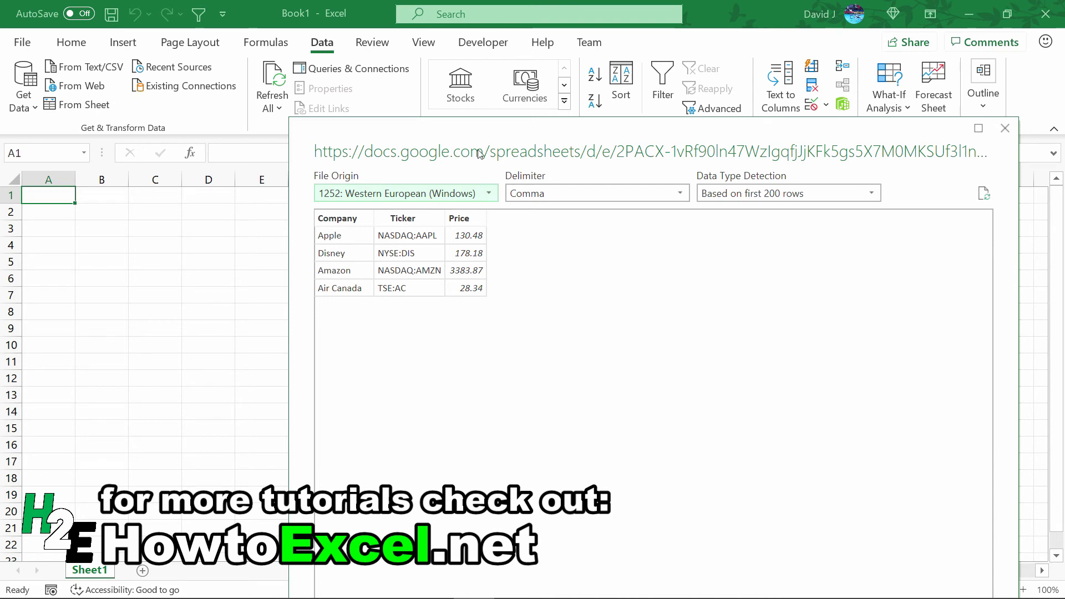
{"action": "left_click_drag", "start_coordinate": [476, 133], "coordinate": [257, 34]}
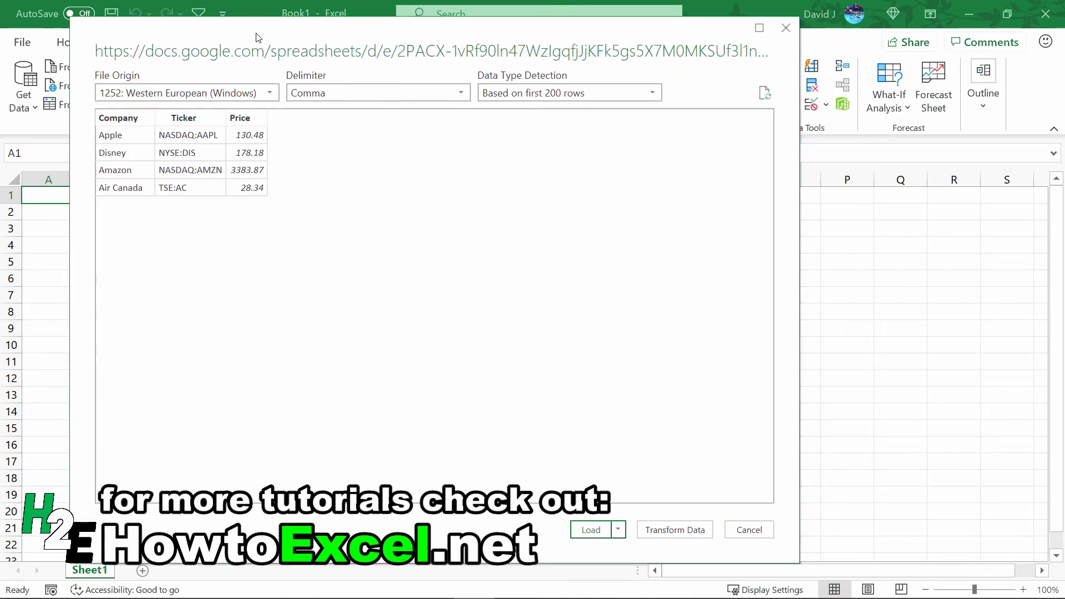
Load the previewed Company, Ticker and Price data into a table on a new sheet
{"action": "left_click", "coordinate": [591, 530]}
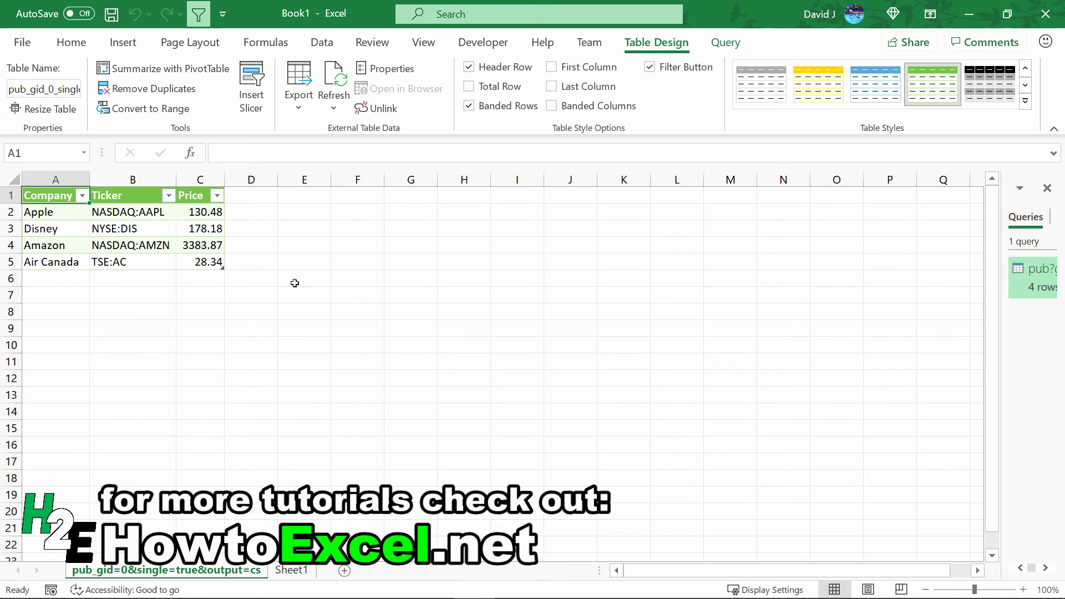
Refresh the imported price table from its right-click menu
{"action": "right_click", "coordinate": [203, 244]}
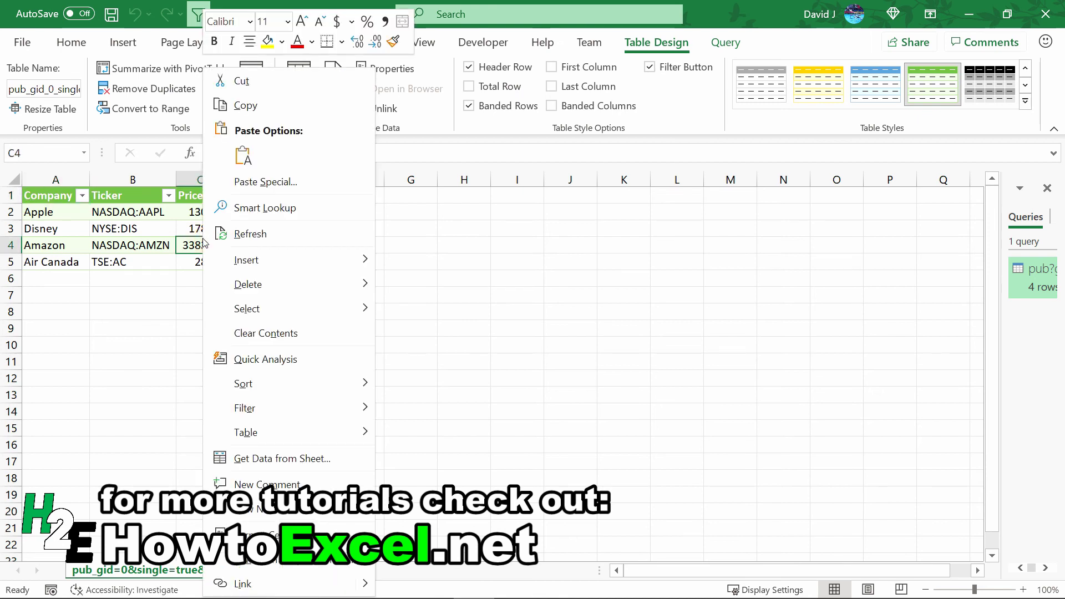
{"action": "left_click", "coordinate": [279, 233]}
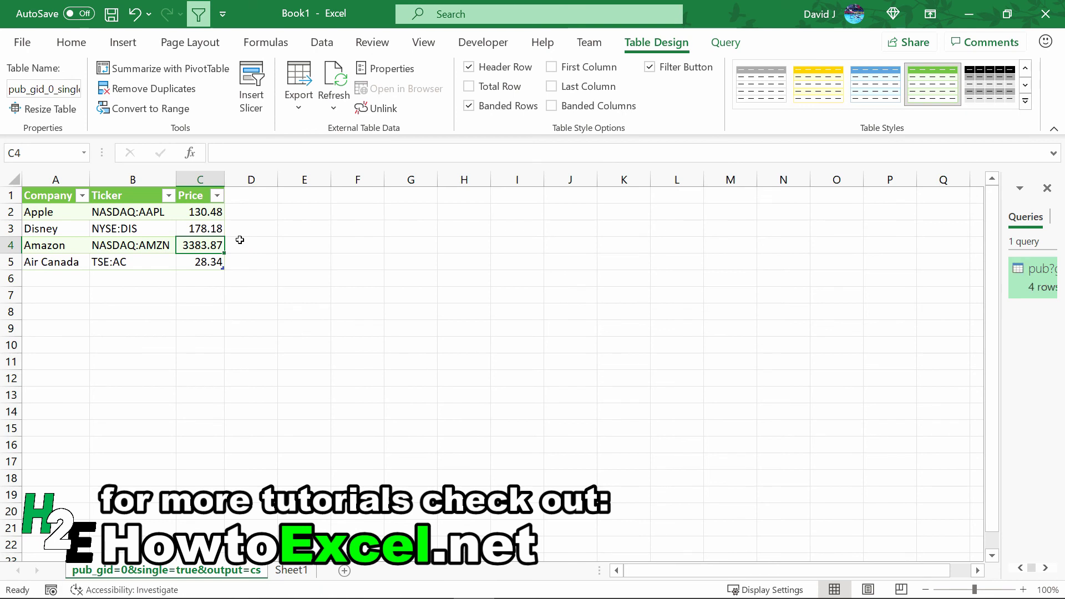